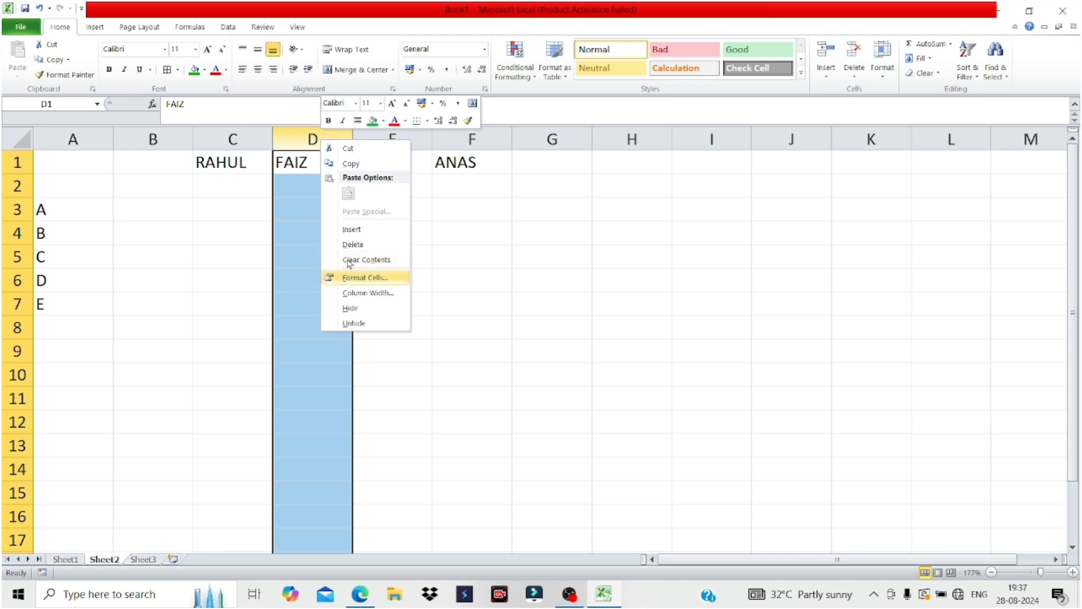
Delete column D (FAIZ) so RAJ and ANAS shift left, then bring up the lesson PDF.
{"action": "left_click", "coordinate": [353, 243]}
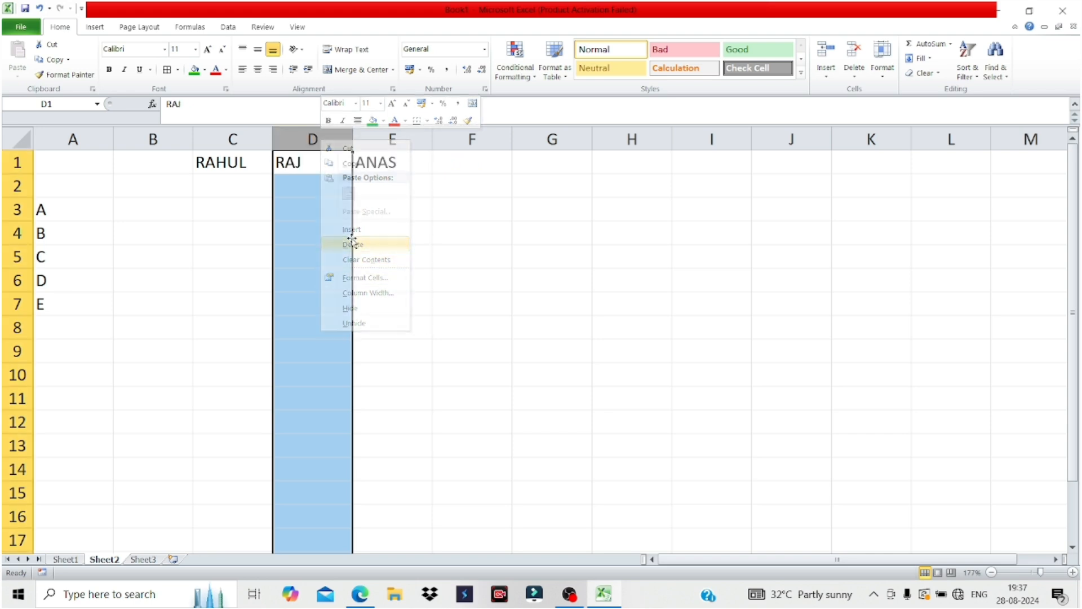
{"action": "left_click", "coordinate": [369, 602]}
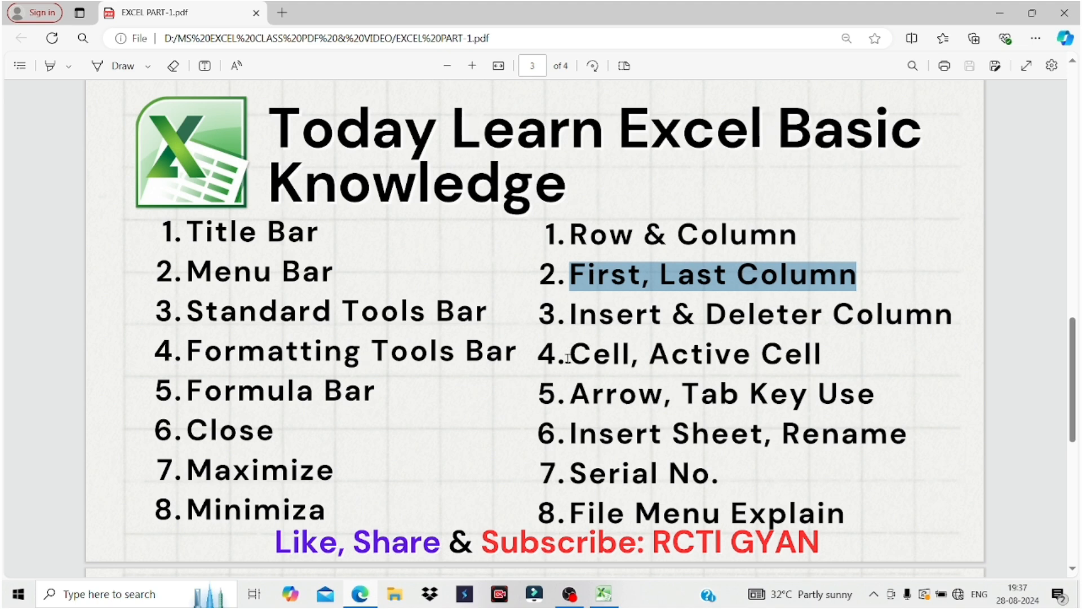
Highlight 'Cell' in topic 4 of the lesson PDF, then go back to Excel.
{"action": "left_click_drag", "start_coordinate": [559, 358], "coordinate": [629, 356]}
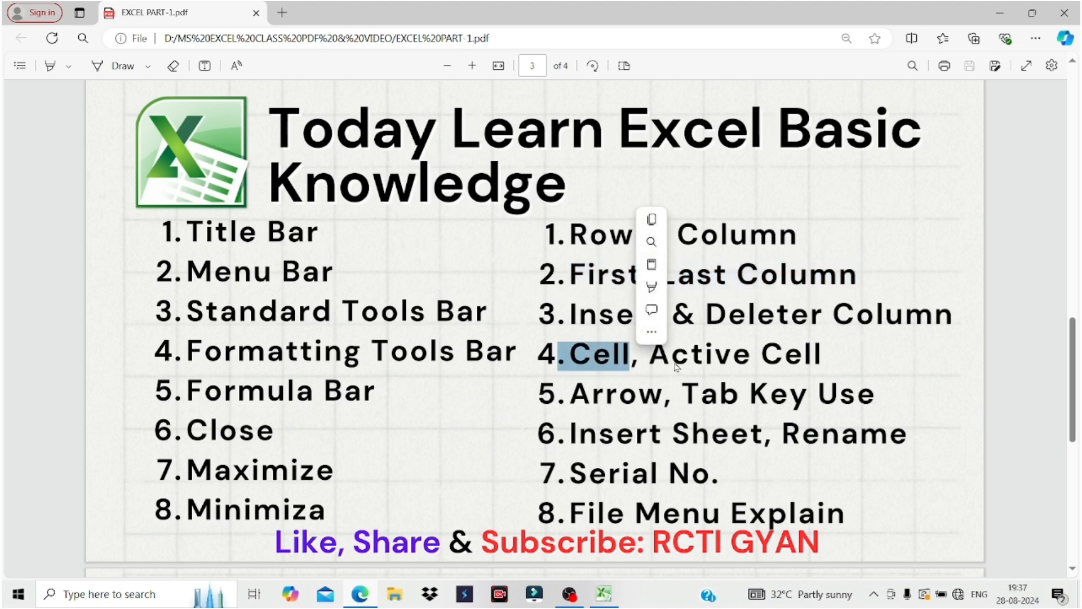
{"action": "left_click", "coordinate": [652, 356]}
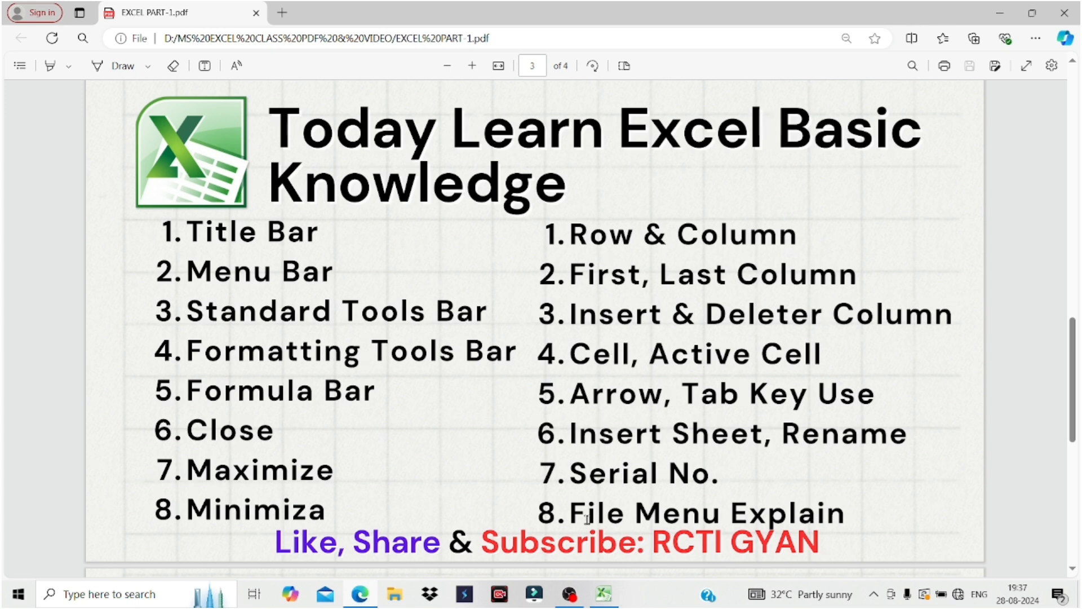
{"action": "left_click", "coordinate": [601, 594]}
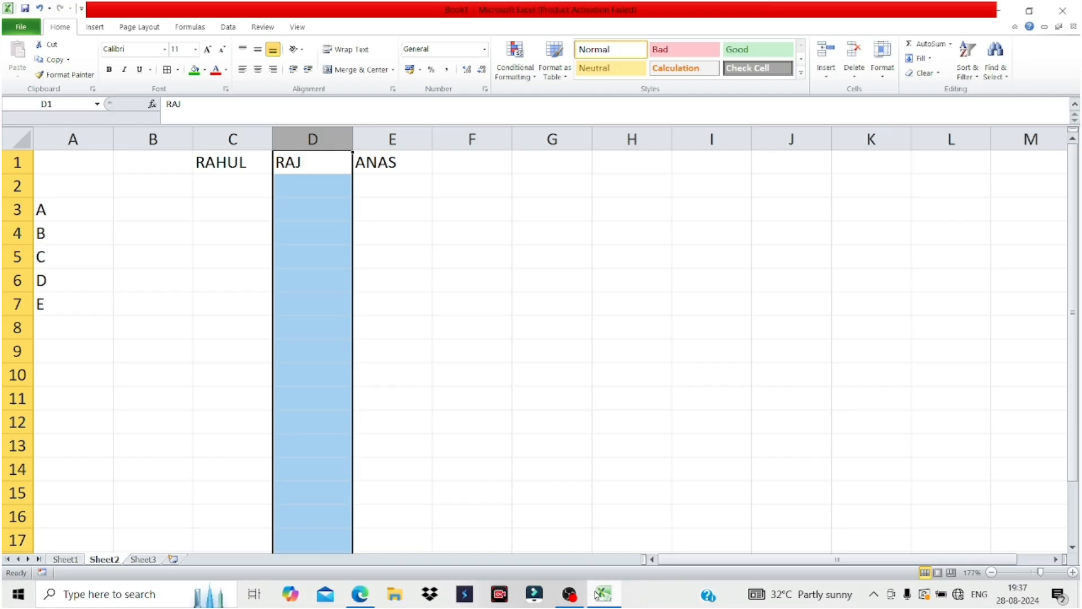
Append SDFDHLFKHDSFHDSJHFJSDHJDSH to RAHUL in C1 and enter DDF in D5.
{"action": "left_click", "coordinate": [241, 163]}
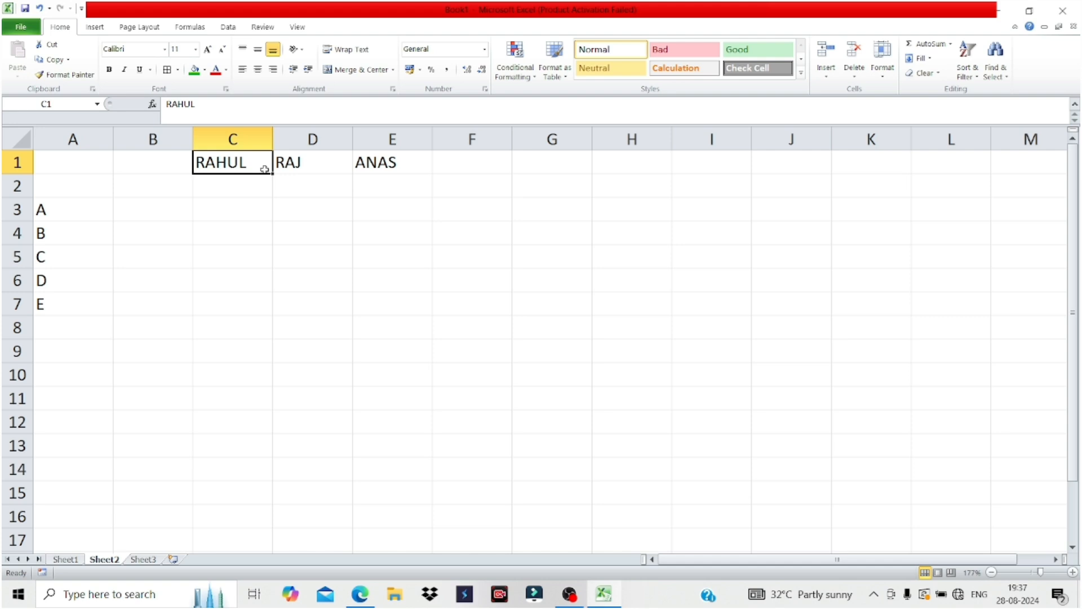
{"action": "double_click", "coordinate": [248, 168]}
{"action": "type", "text": "SDFDH"}
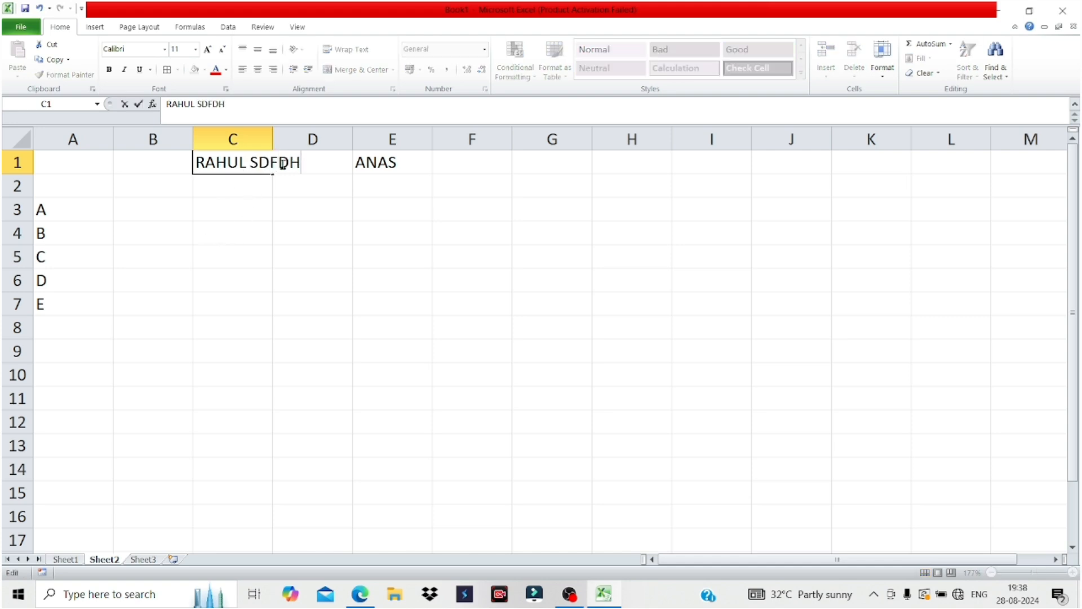
{"action": "type", "text": "LFKHDSFHDSJHFJSDHJDSH"}
{"action": "left_click", "coordinate": [306, 262]}
{"action": "type", "text": "DDF"}
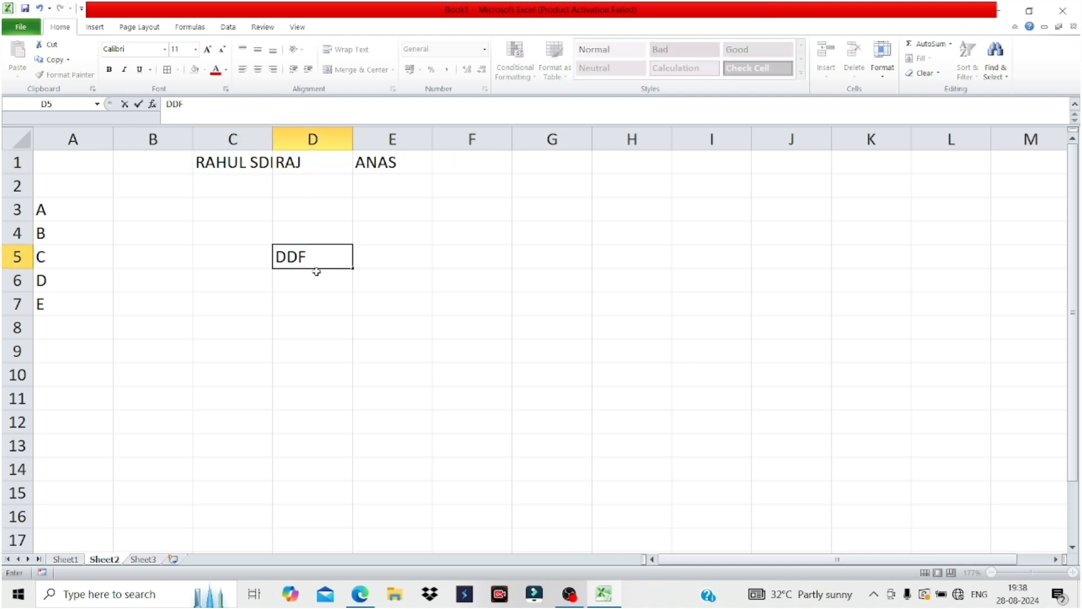
Move the active cell around, enter DFDFDF in C7, and switch back to the lesson PDF.
{"action": "left_click", "coordinate": [225, 310]}
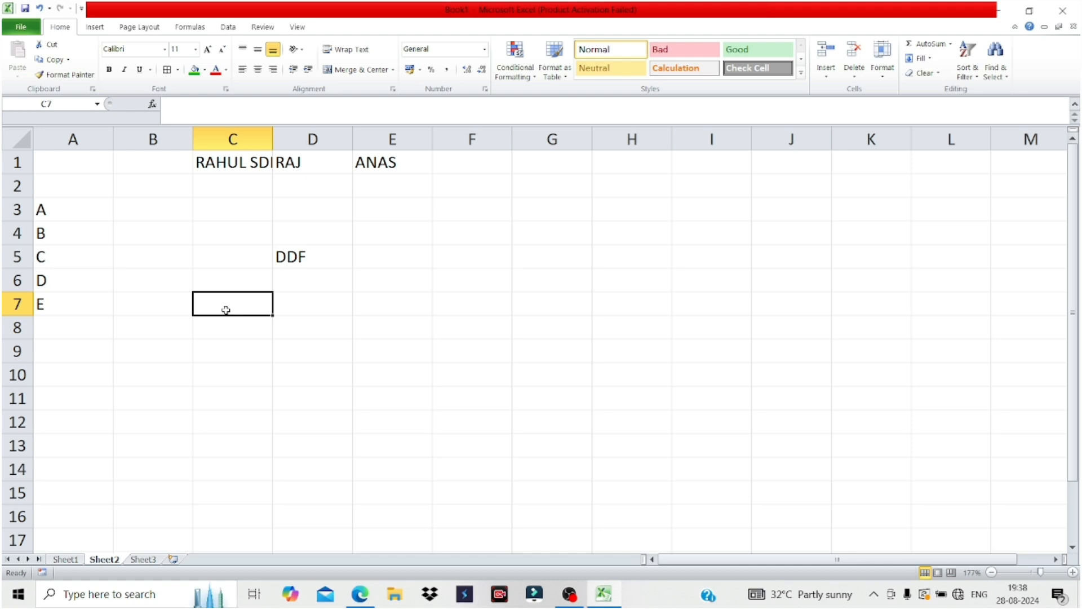
{"action": "left_click", "coordinate": [365, 344]}
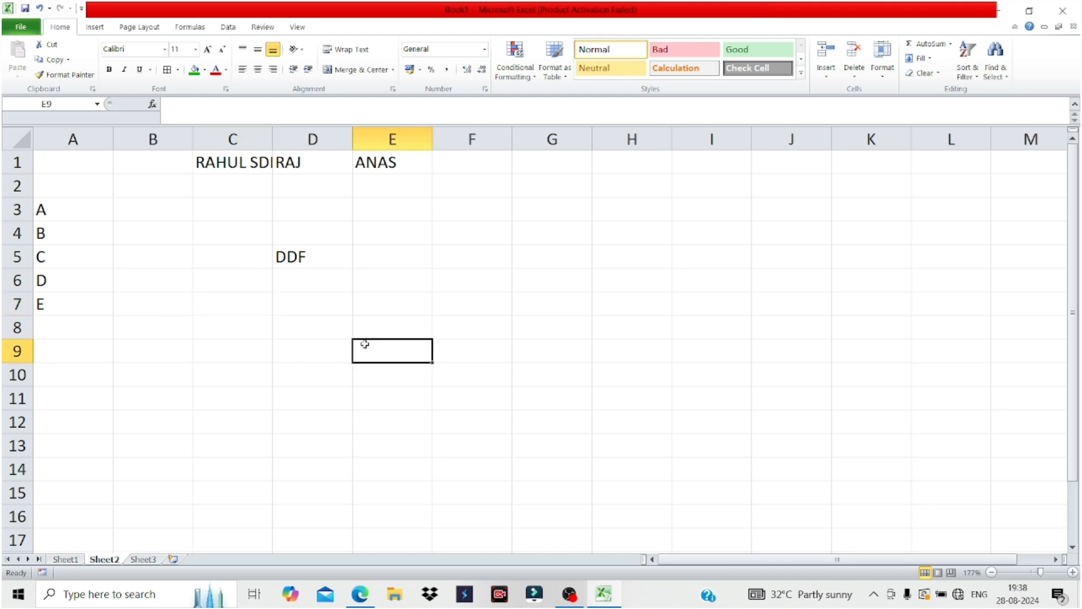
{"action": "left_click", "coordinate": [416, 248]}
{"action": "left_click", "coordinate": [492, 318]}
{"action": "left_click", "coordinate": [210, 301]}
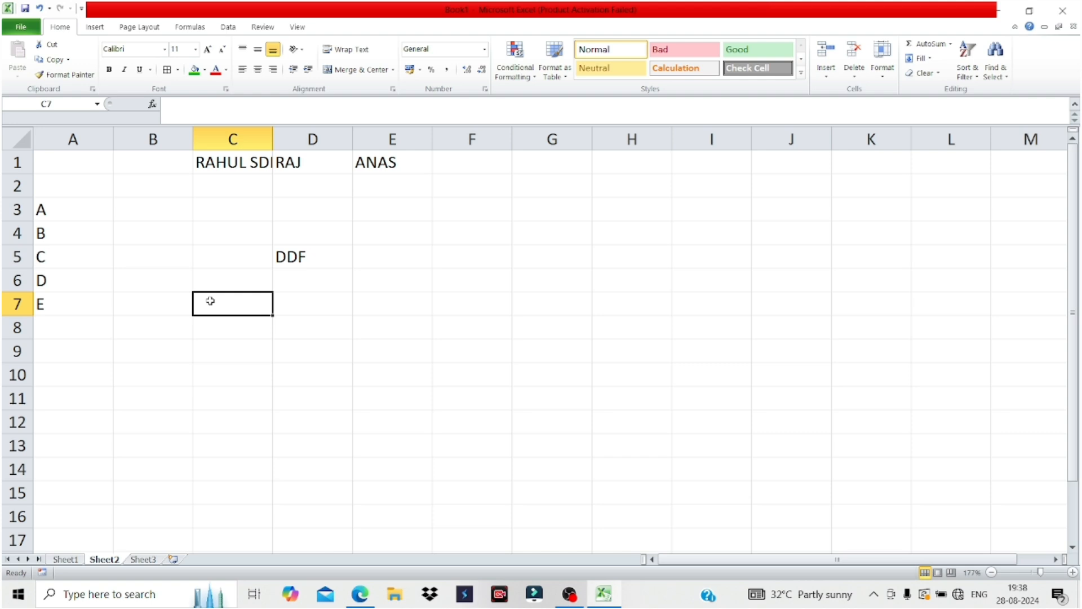
{"action": "type", "text": "DFDFDF"}
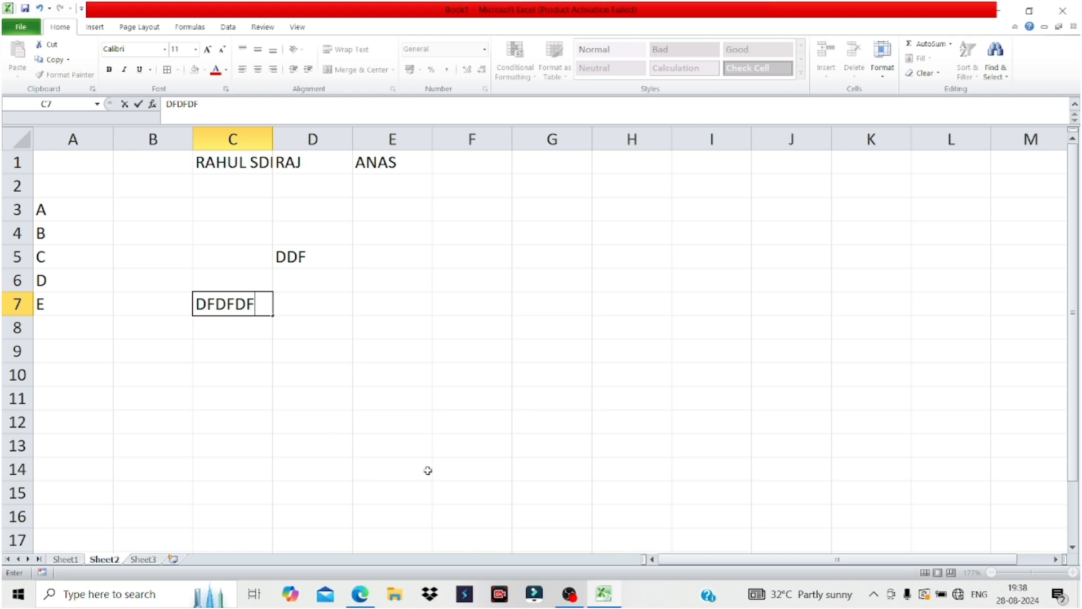
{"action": "left_click", "coordinate": [277, 352]}
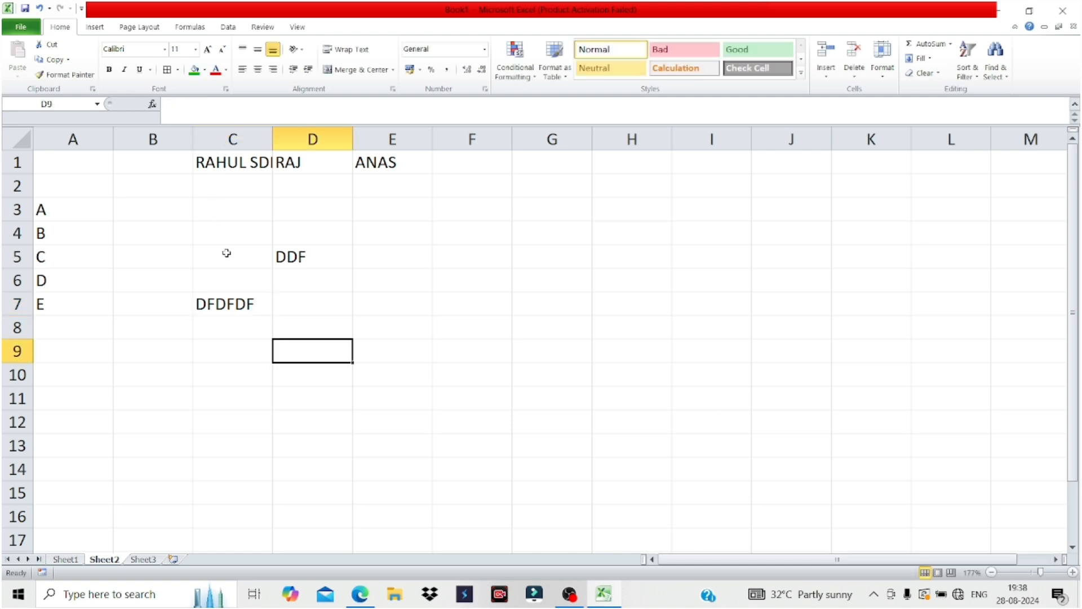
{"action": "left_click", "coordinate": [360, 595]}
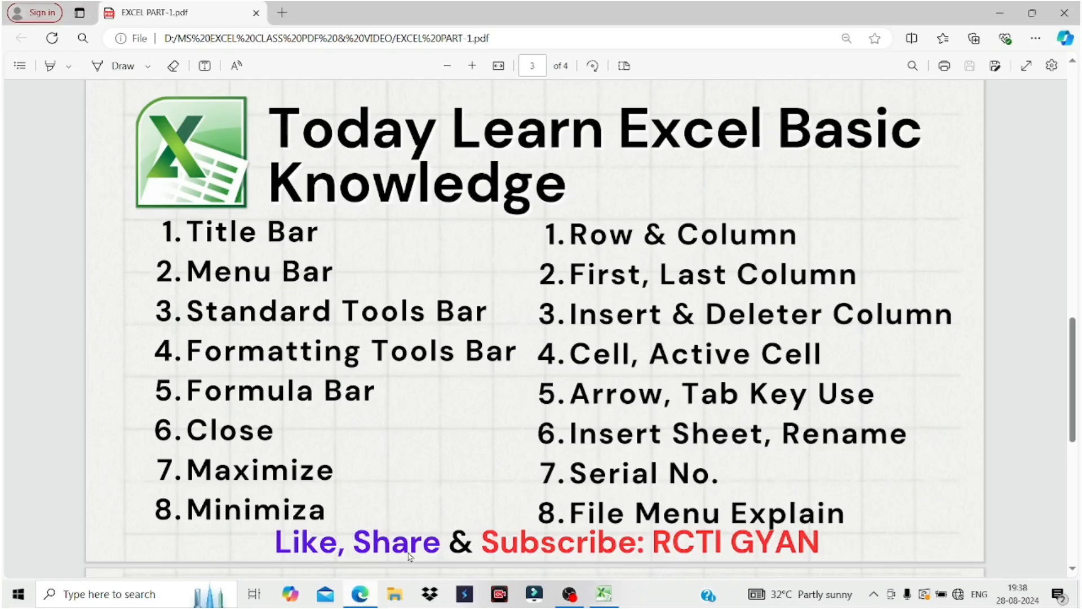
Highlight 'Arrow' and part of 'Tab' in topic 5 of the PDF, then go back to Excel.
{"action": "left_click_drag", "start_coordinate": [572, 393], "coordinate": [685, 396]}
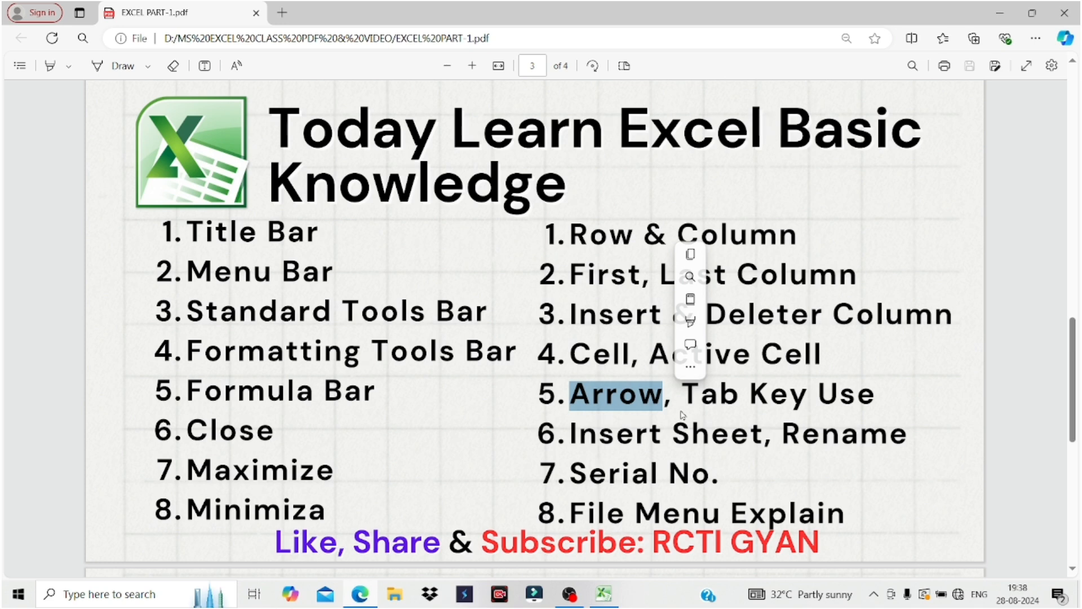
{"action": "left_click_drag", "start_coordinate": [721, 403], "coordinate": [737, 404]}
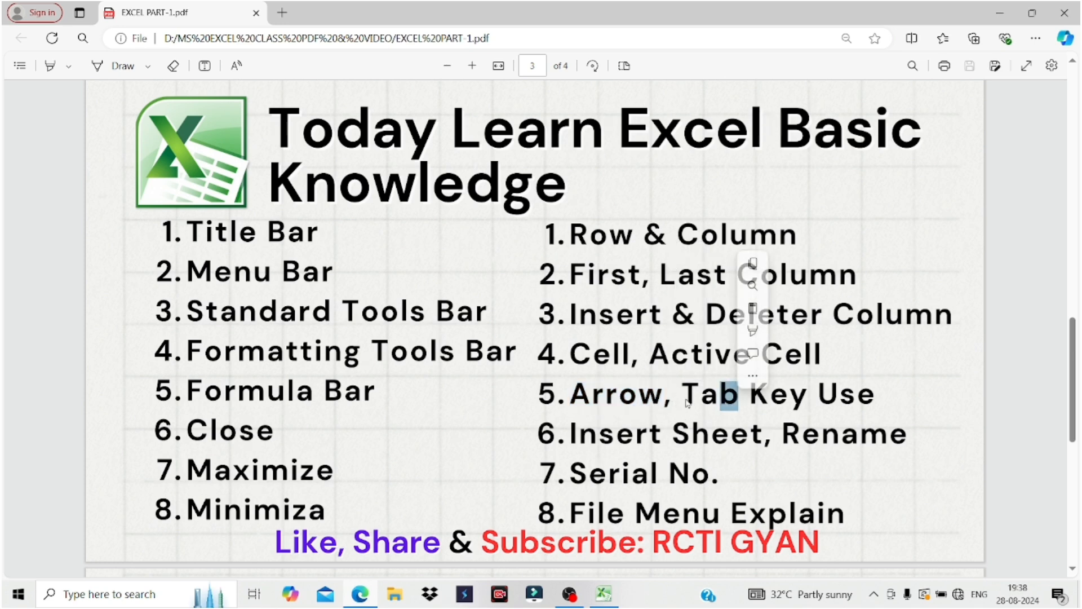
{"action": "left_click", "coordinate": [602, 589]}
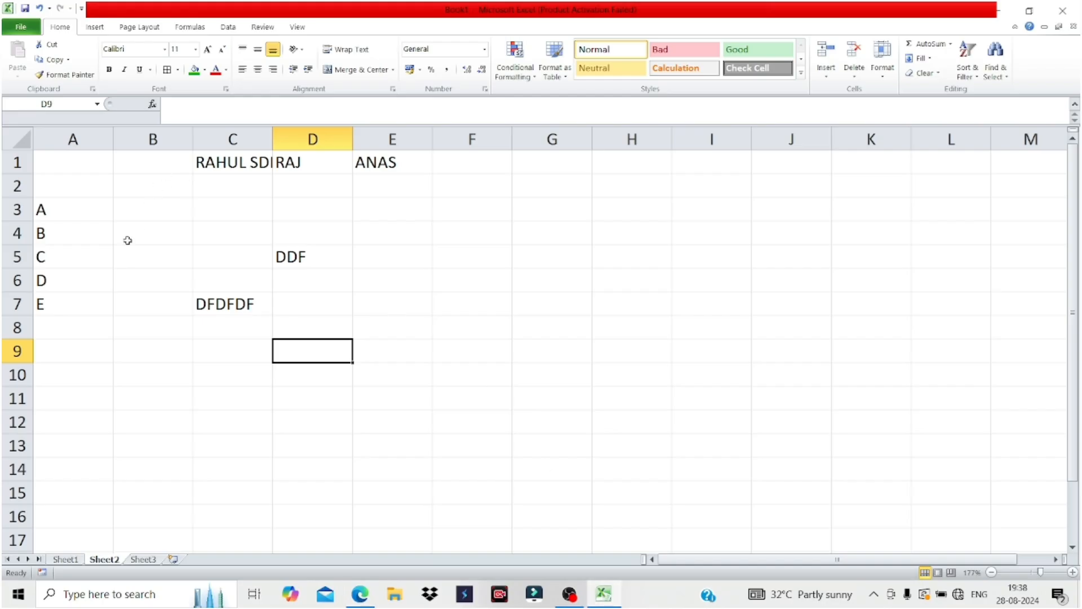
{"action": "left_click", "coordinate": [167, 213]}
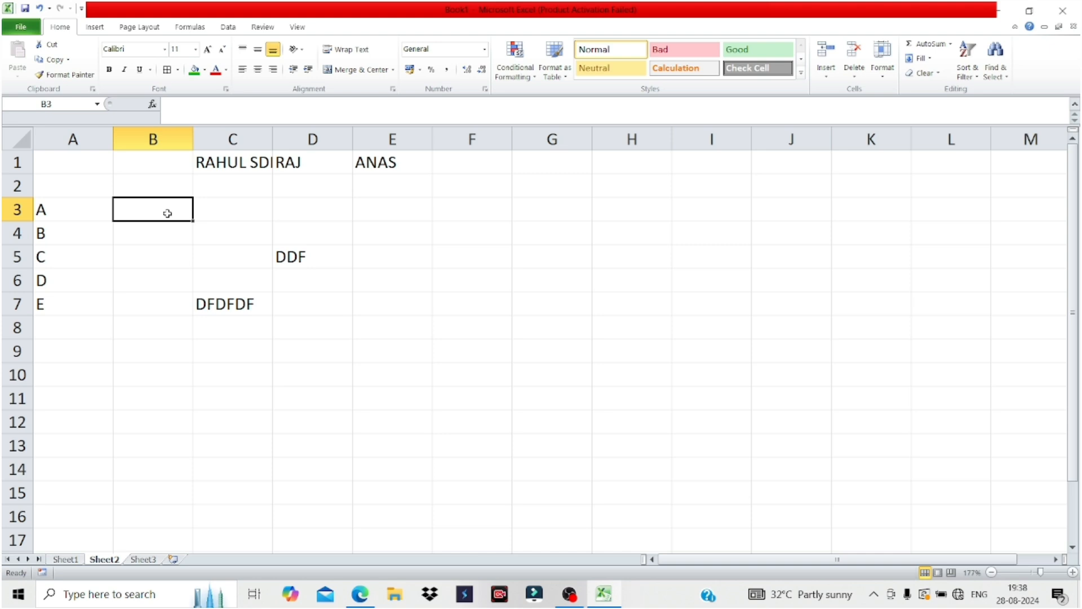
{"action": "left_click", "coordinate": [68, 211]}
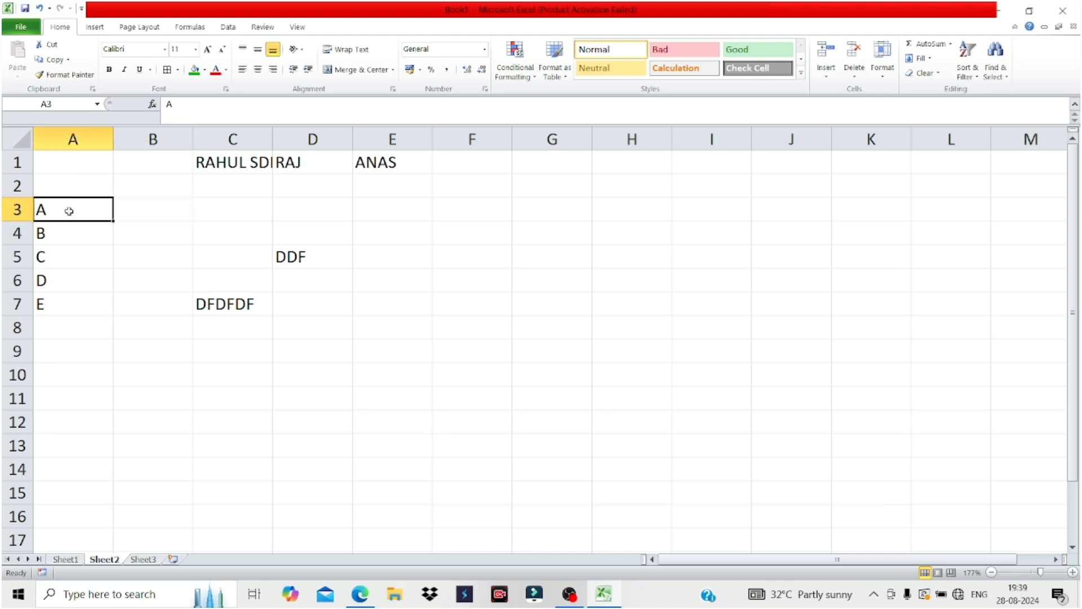
{"action": "left_click", "coordinate": [149, 216]}
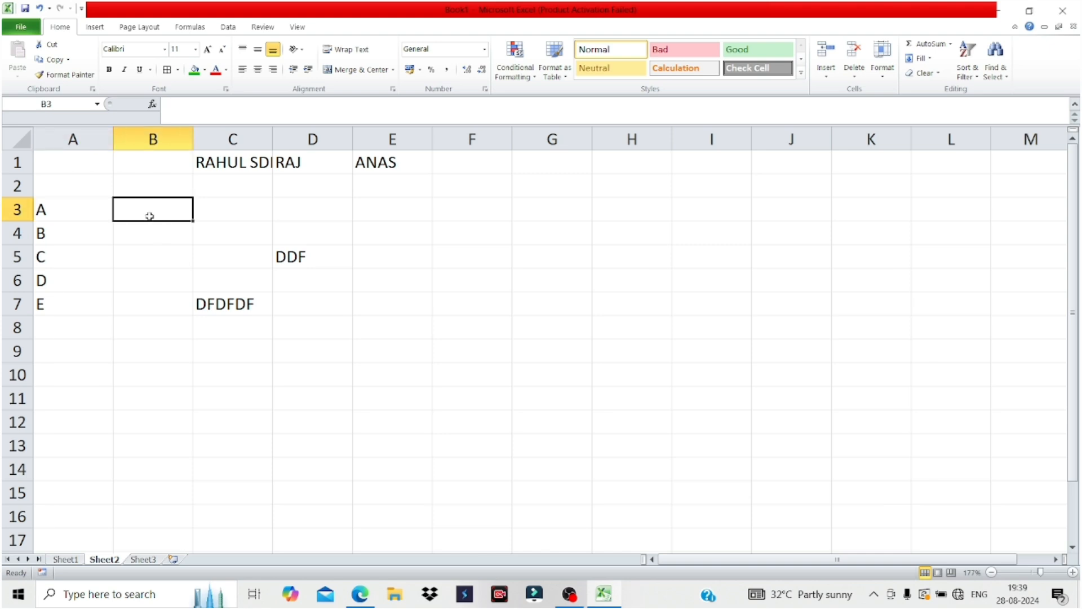
{"action": "type", "text": "B"}
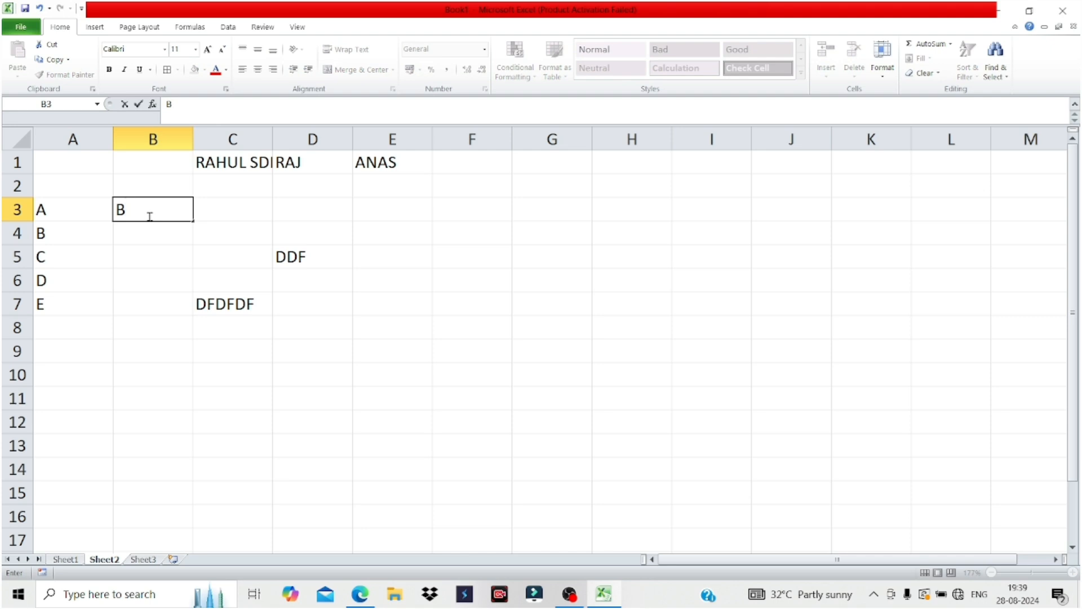
{"action": "left_click", "coordinate": [200, 213]}
{"action": "type", "text": "C"}
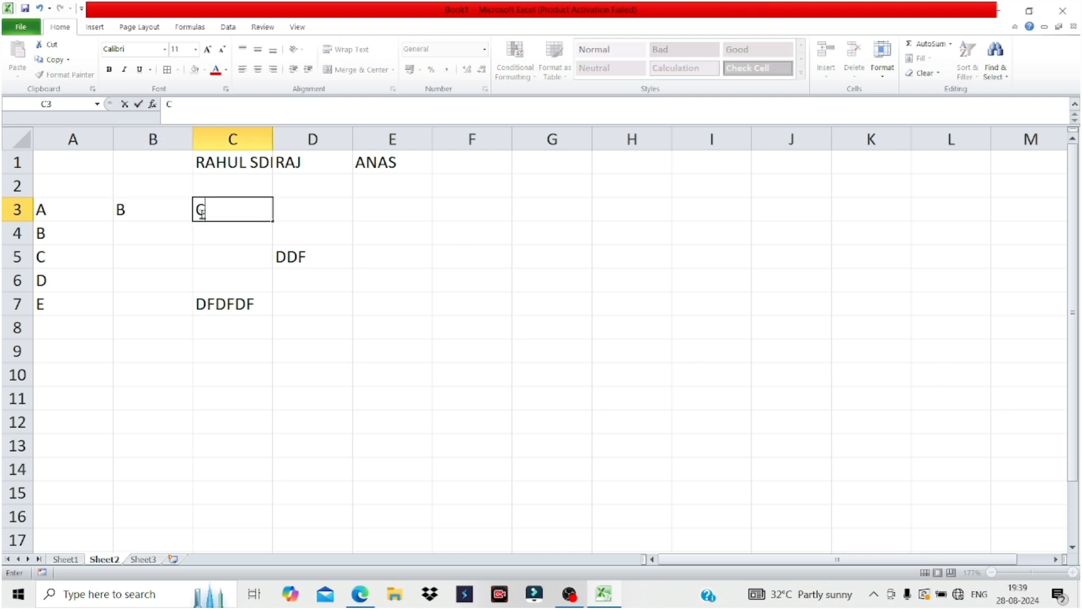
{"action": "left_click", "coordinate": [320, 216]}
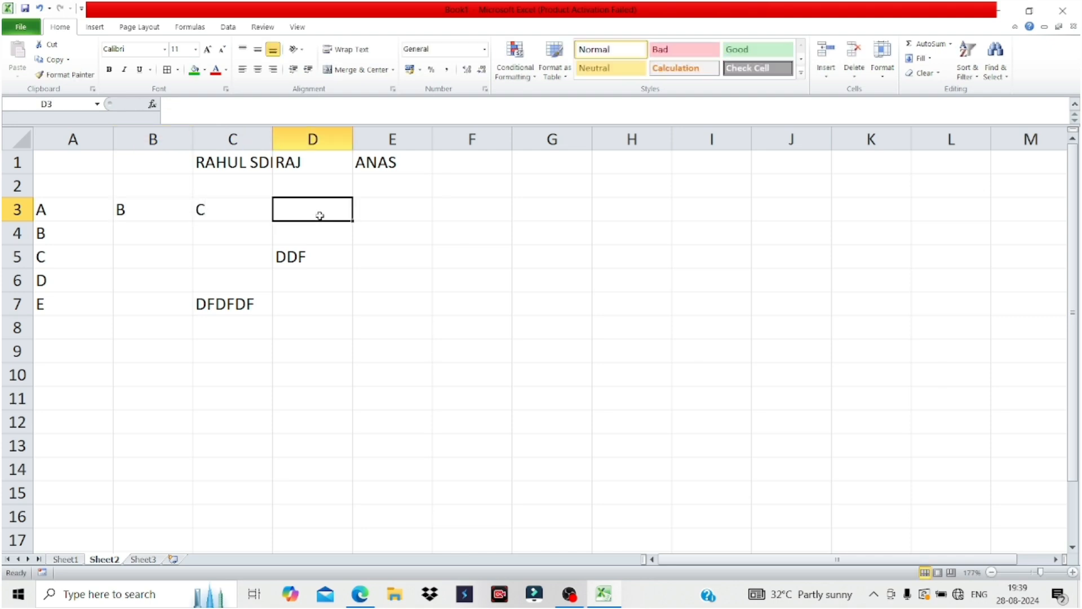
{"action": "type", "text": "DDF"}
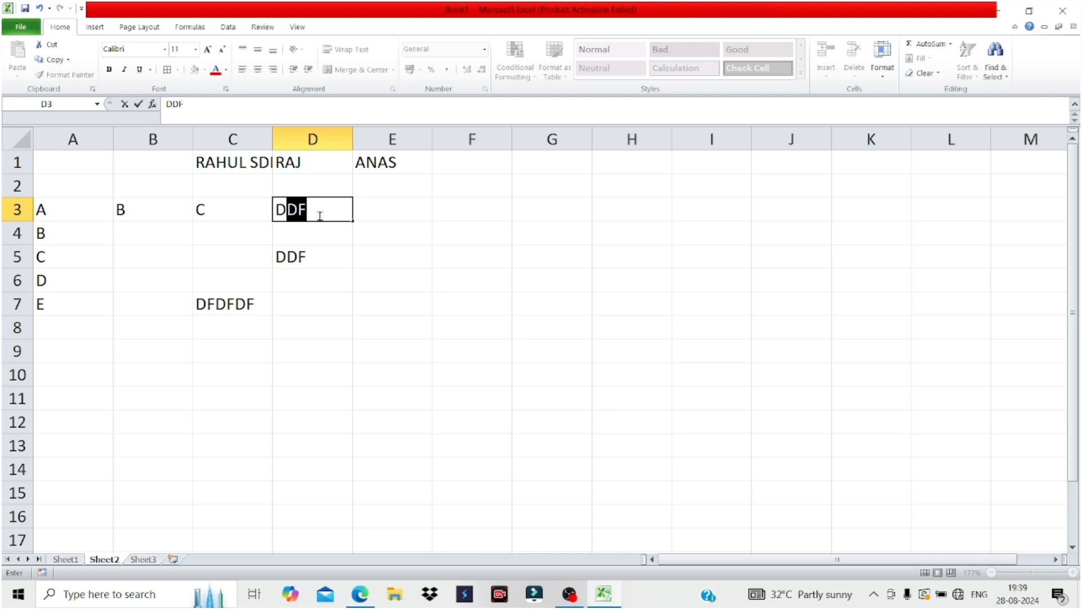
{"action": "key", "text": "Tab"}
{"action": "double_click", "coordinate": [320, 216]}
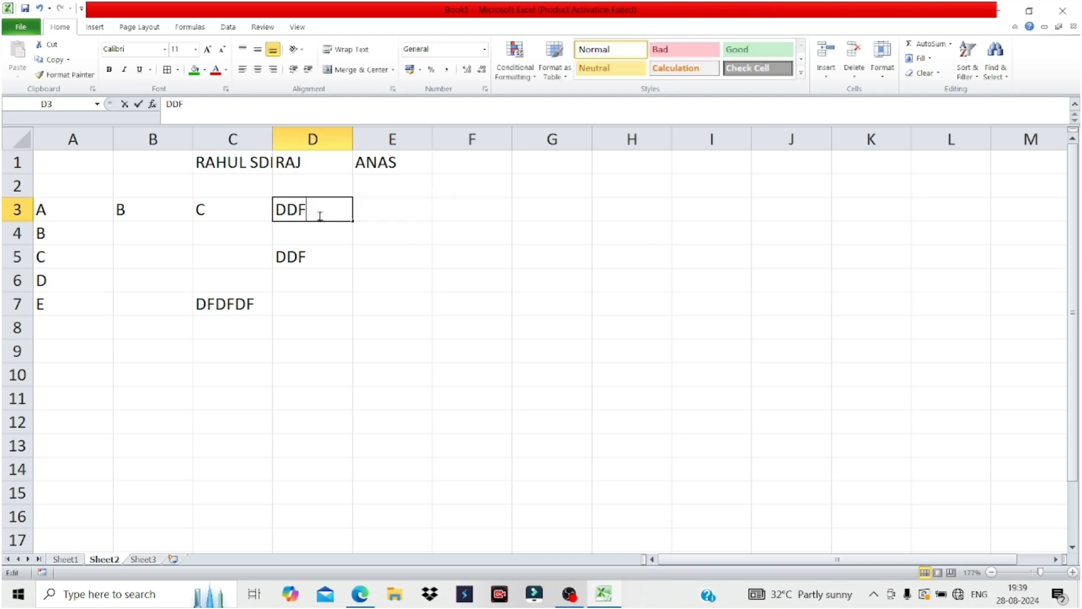
{"action": "key", "text": "BackSpace"}
{"action": "key", "text": "BackSpace"}
{"action": "key", "text": "BackSpace"}
{"action": "type", "text": "D"}
{"action": "key", "text": "BackSpace"}
{"action": "key", "text": "Tab"}
{"action": "type", "text": "E"}
{"action": "key", "text": "Tab"}
{"action": "type", "text": "F"}
{"action": "key", "text": "Tab"}
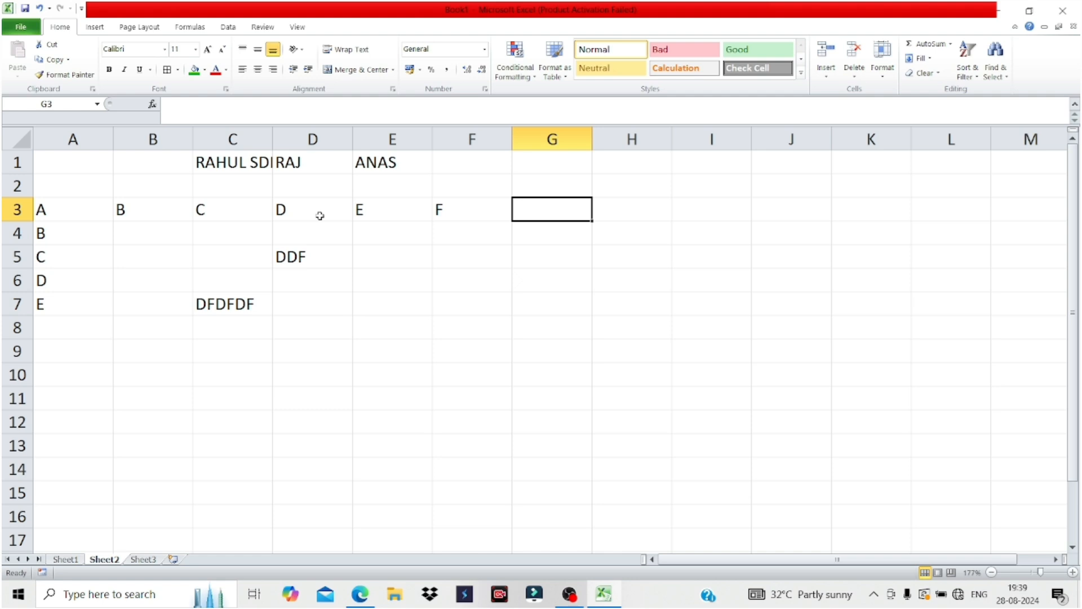
{"action": "key", "text": "Left"}
{"action": "key", "text": "Left"}
{"action": "key", "text": "Left"}
{"action": "key", "text": "Left"}
{"action": "key", "text": "Left"}
{"action": "key", "text": "Right"}
{"action": "key", "text": "Right"}
{"action": "key", "text": "Right"}
{"action": "key", "text": "Right"}
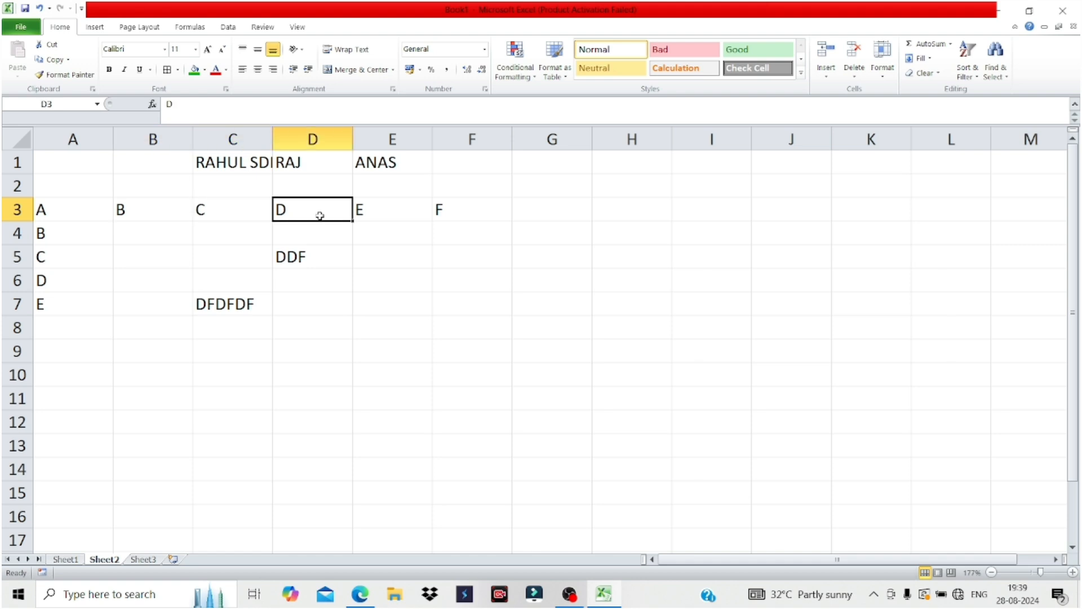
{"action": "key", "text": "Left"}
{"action": "key", "text": "Left"}
{"action": "key", "text": "Left"}
{"action": "key", "text": "Left"}
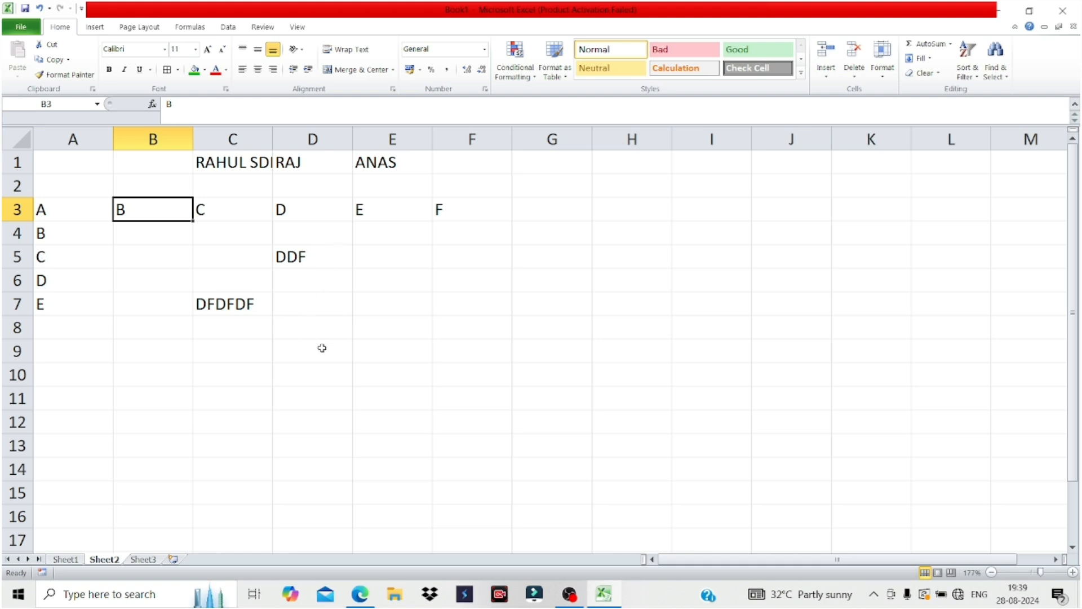
Enter the person's full name in cell E5 and commit it.
{"action": "left_click", "coordinate": [395, 258]}
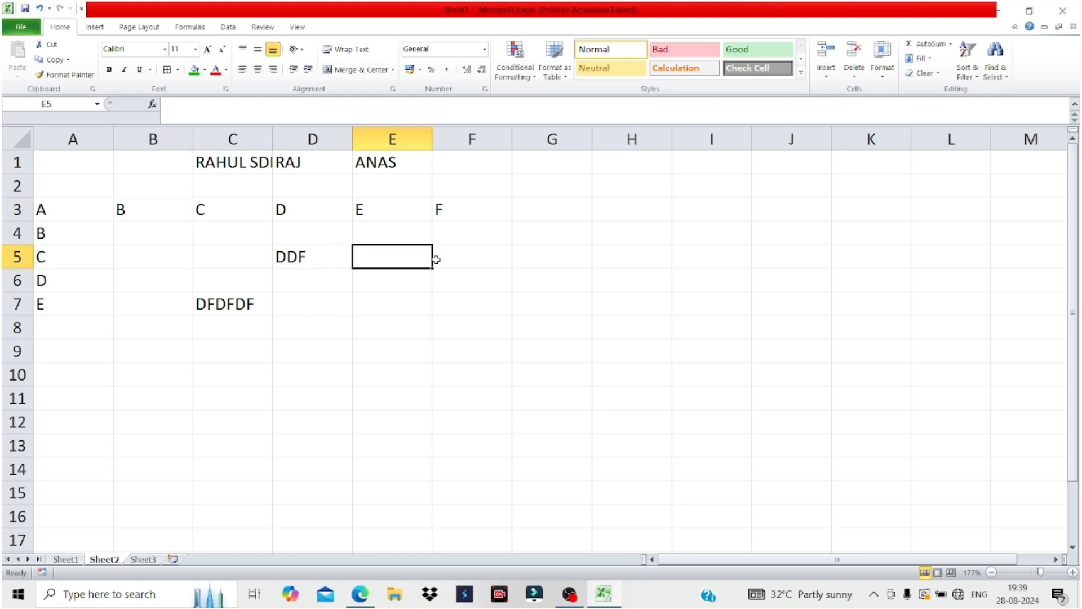
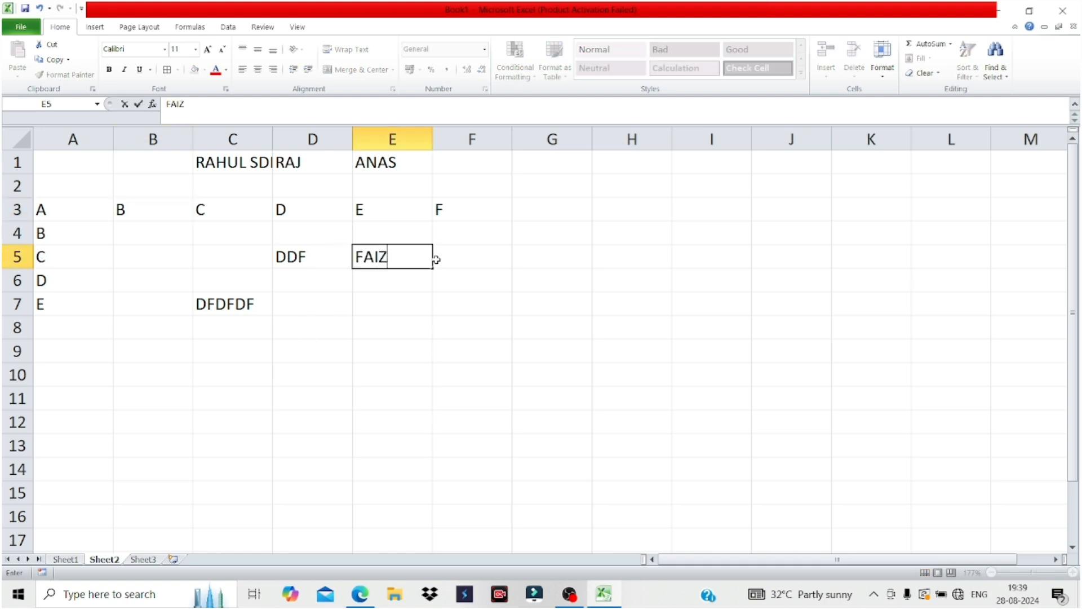
{"action": "left_click", "coordinate": [393, 302]}
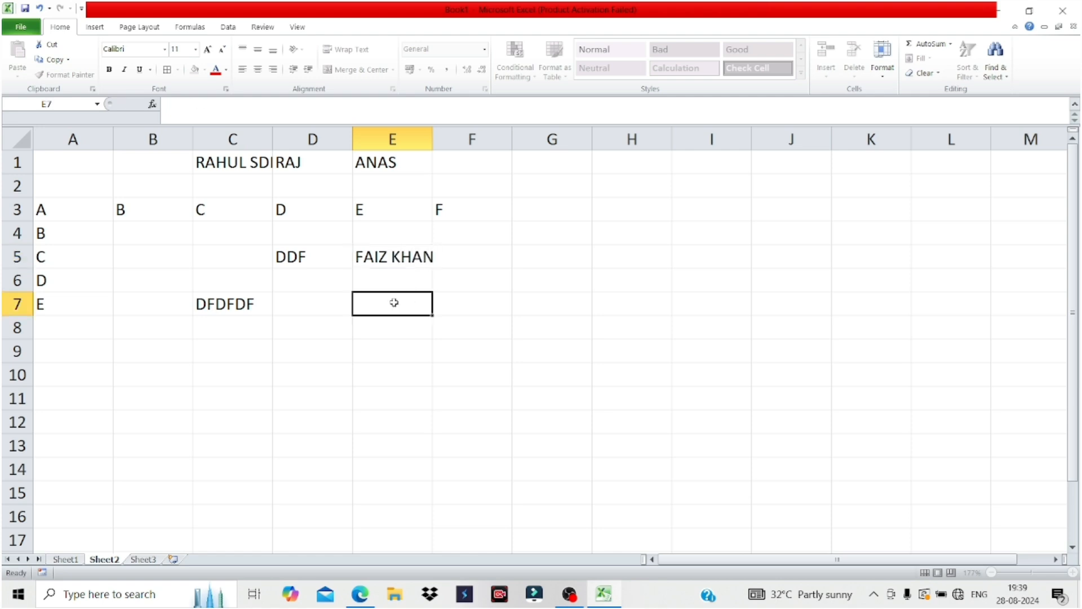
Narrow column E, then AutoFit it so the name in E5 fits.
{"action": "left_click_drag", "start_coordinate": [433, 139], "coordinate": [412, 138]}
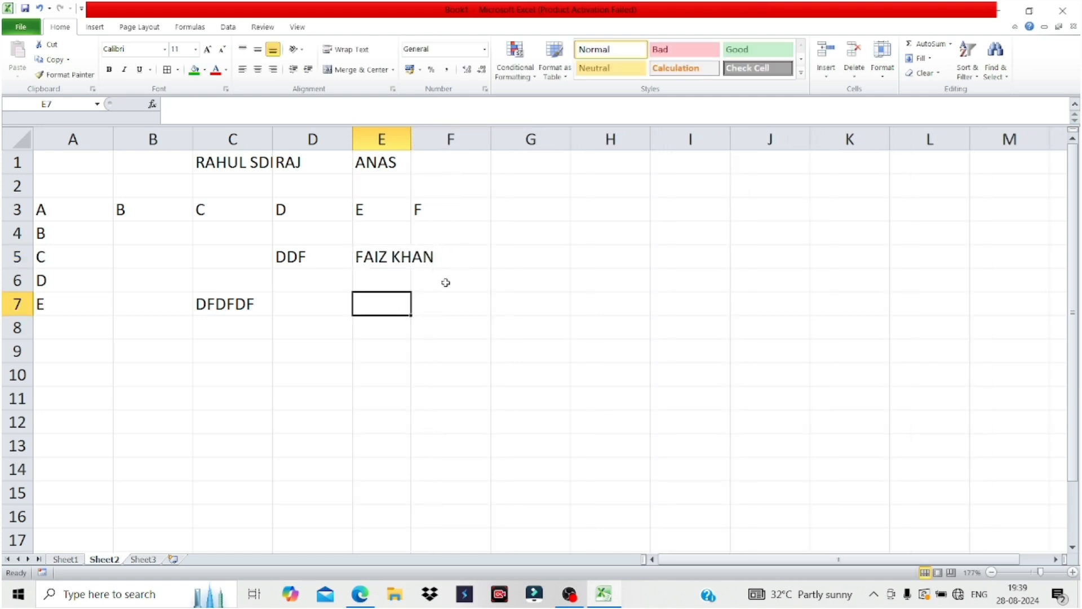
{"action": "left_click", "coordinate": [415, 271]}
{"action": "left_click", "coordinate": [385, 256]}
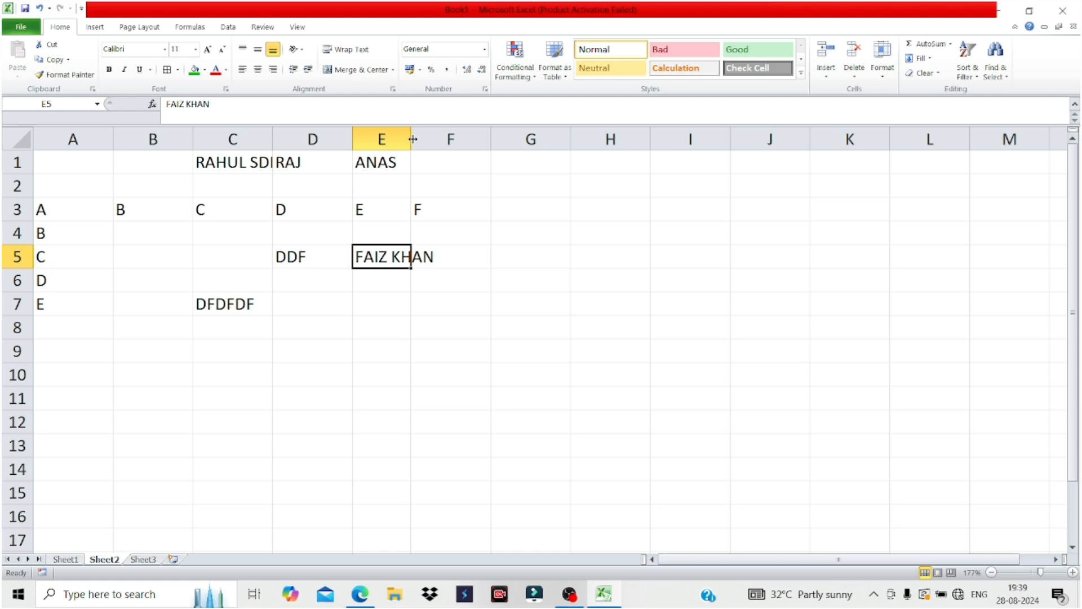
{"action": "double_click", "coordinate": [412, 140]}
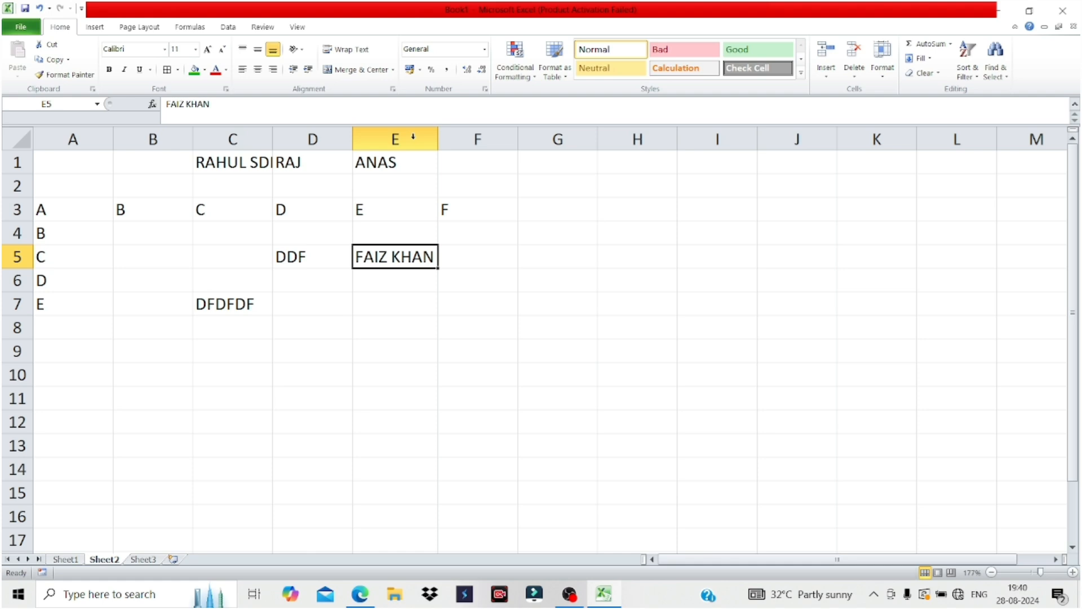
Highlight topic 6 'Insert Sheet, Rename' in the lesson PDF, then go back to Excel.
{"action": "left_click", "coordinate": [352, 596]}
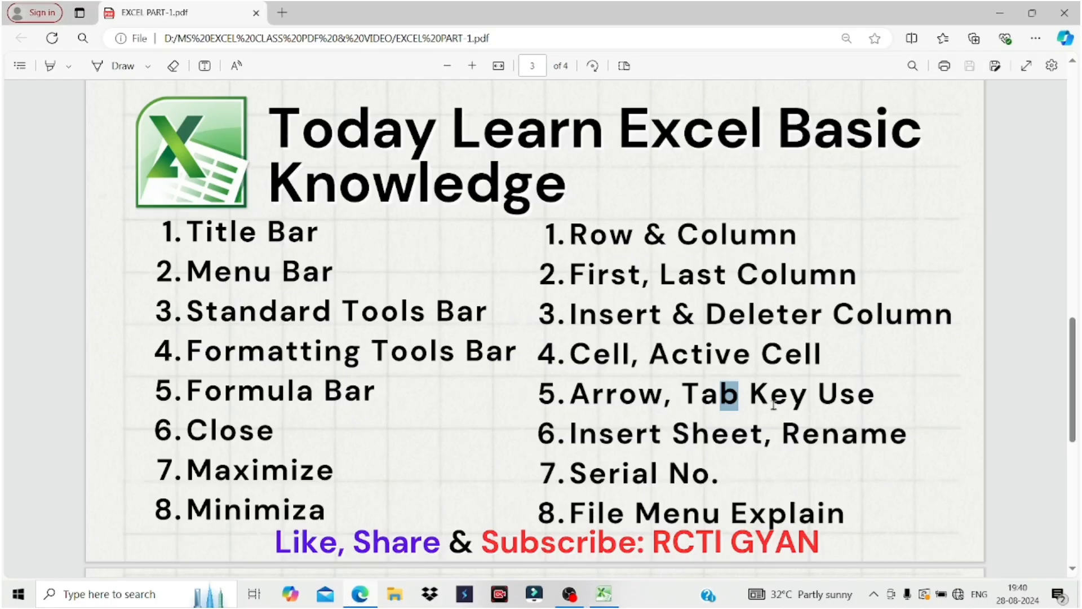
{"action": "left_click", "coordinate": [569, 432]}
{"action": "left_click_drag", "start_coordinate": [569, 433], "coordinate": [890, 435]}
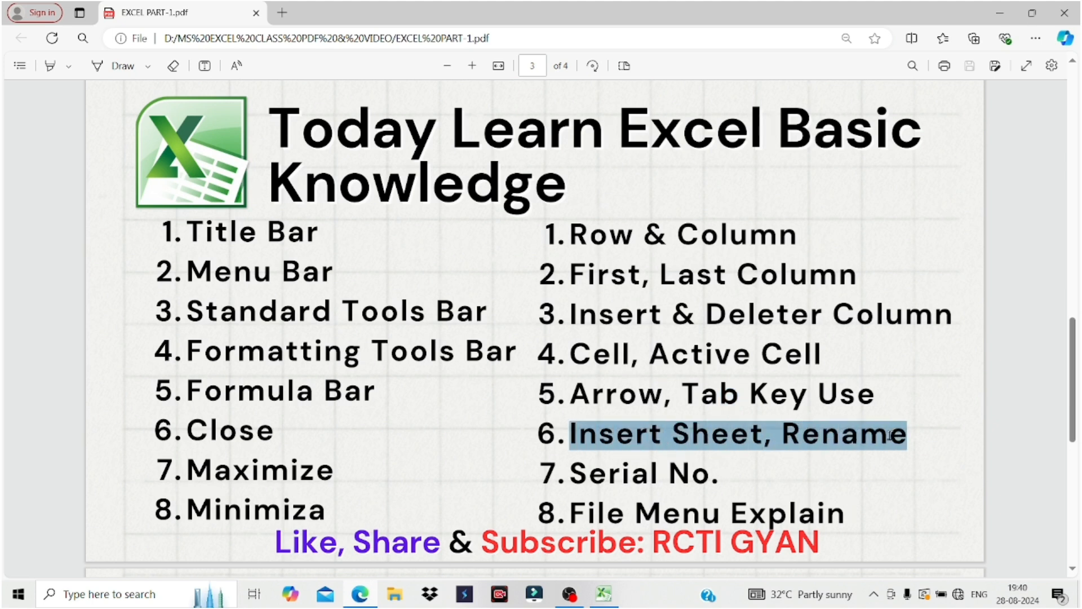
{"action": "left_click", "coordinate": [603, 595]}
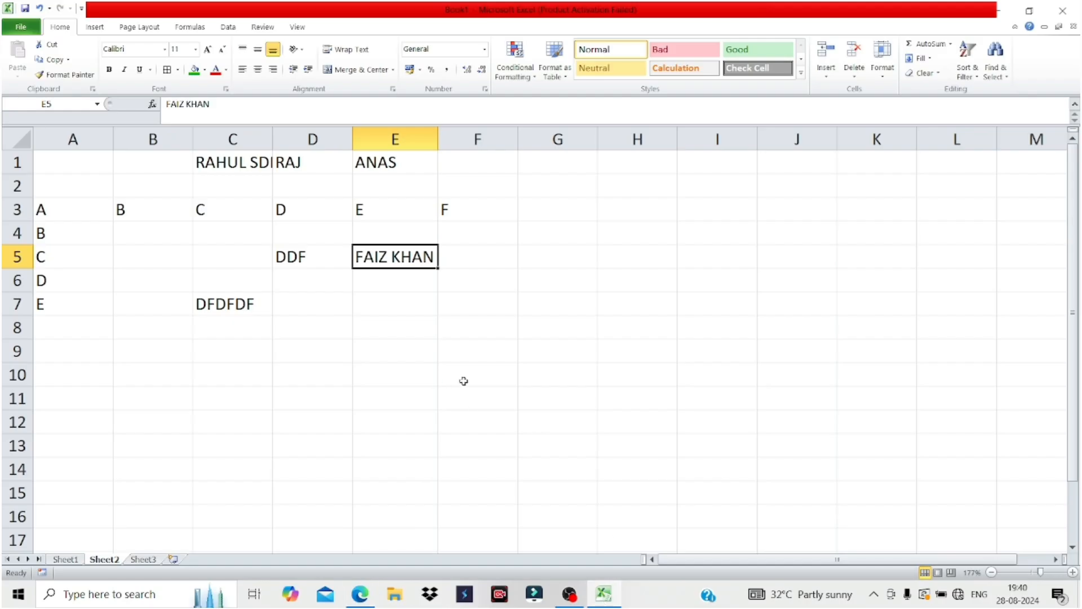
Look through Sheet1, Sheet2 and Sheet3, then insert a new Sheet4.
{"action": "left_click", "coordinate": [66, 560]}
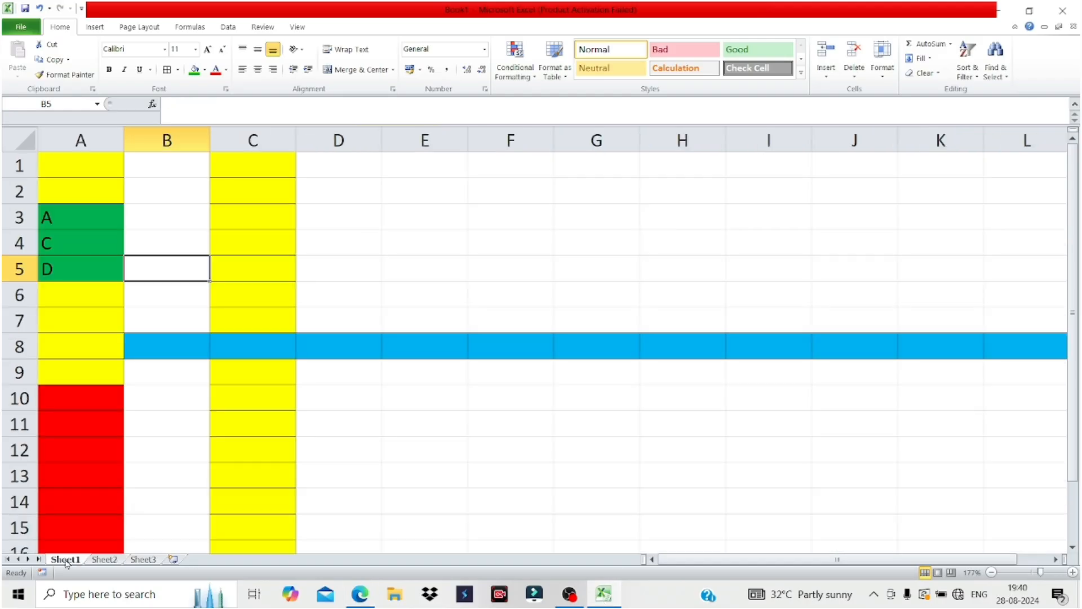
{"action": "left_click", "coordinate": [100, 561]}
{"action": "left_click", "coordinate": [148, 560]}
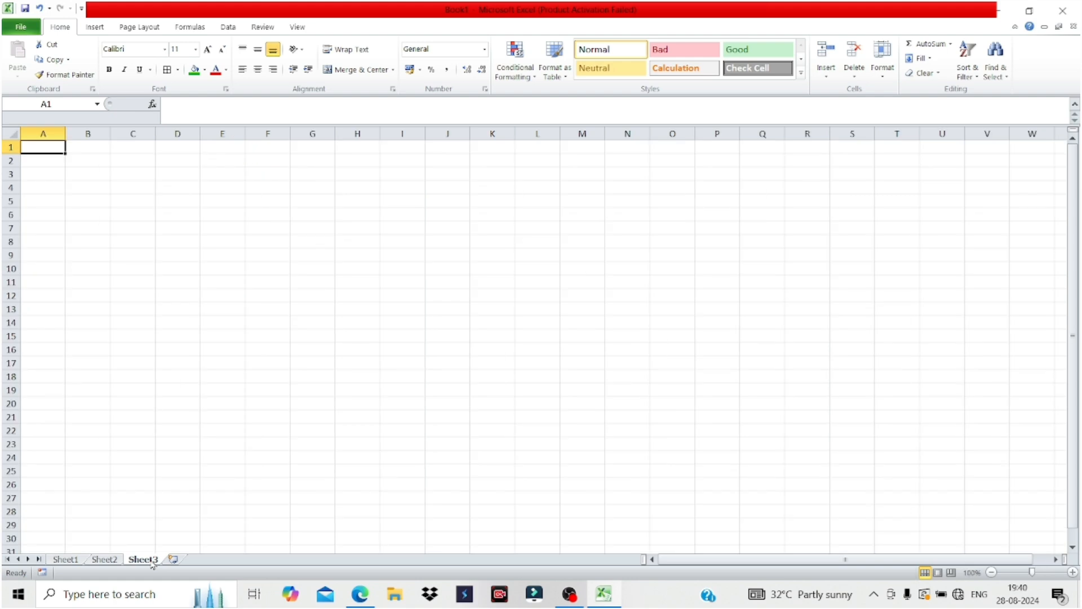
{"action": "left_click", "coordinate": [77, 561]}
{"action": "left_click", "coordinate": [147, 560]}
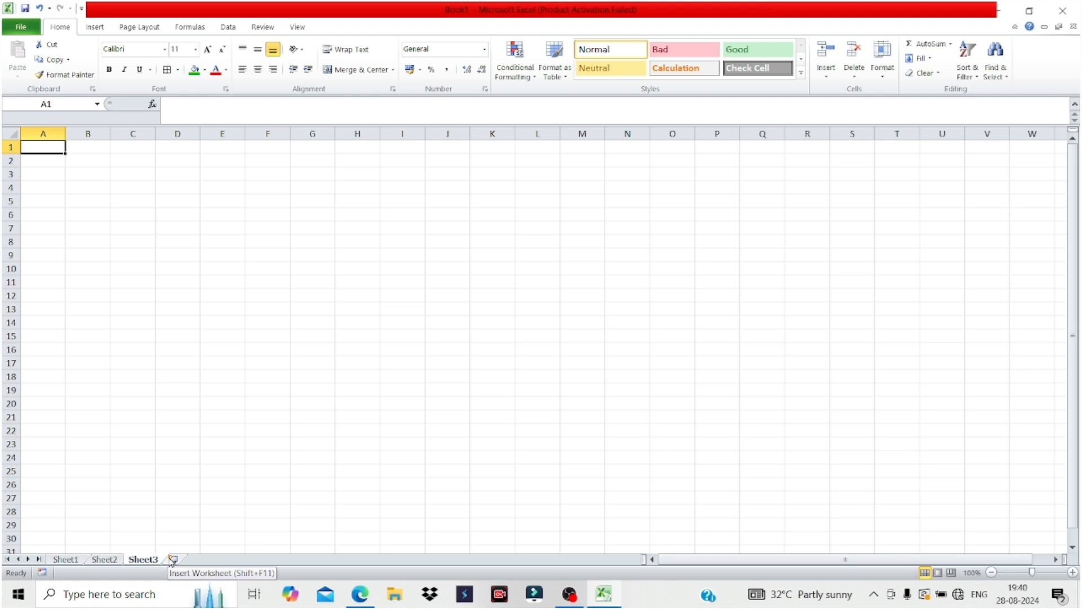
{"action": "left_click", "coordinate": [172, 559]}
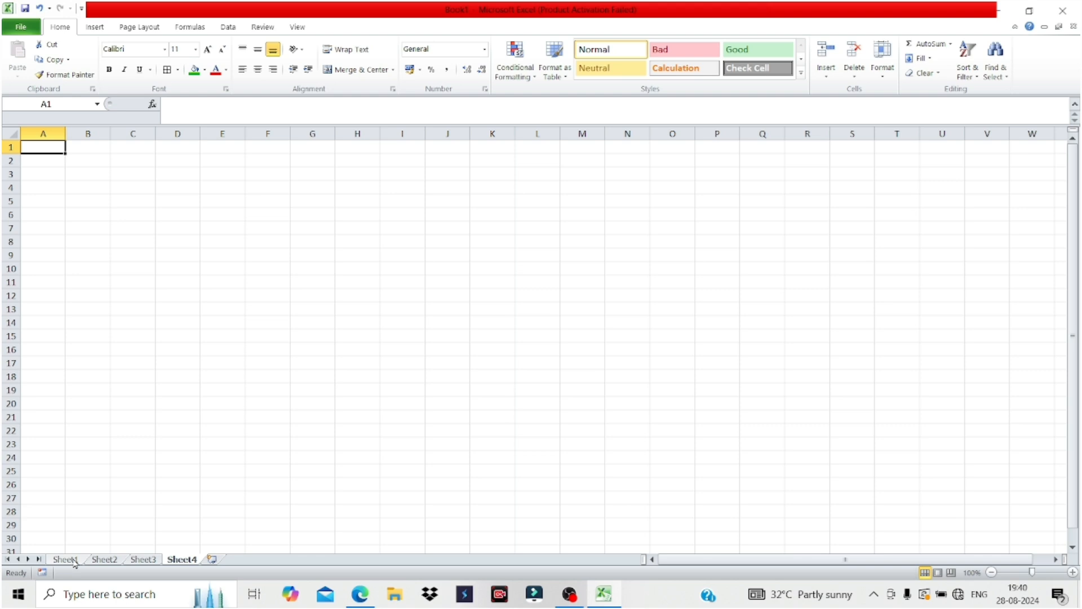
Rename the Sheet4 tab to 'RCTI GYAN', then delete that sheet.
{"action": "left_click", "coordinate": [312, 525]}
{"action": "right_click", "coordinate": [184, 559]}
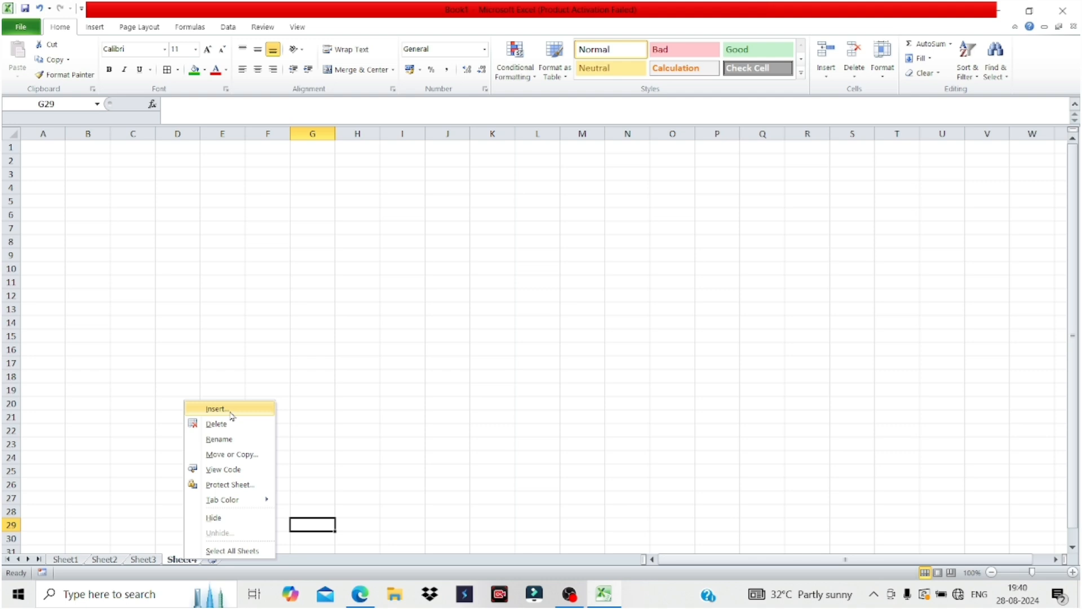
{"action": "left_click", "coordinate": [224, 441]}
{"action": "type", "text": "RCTI G"}
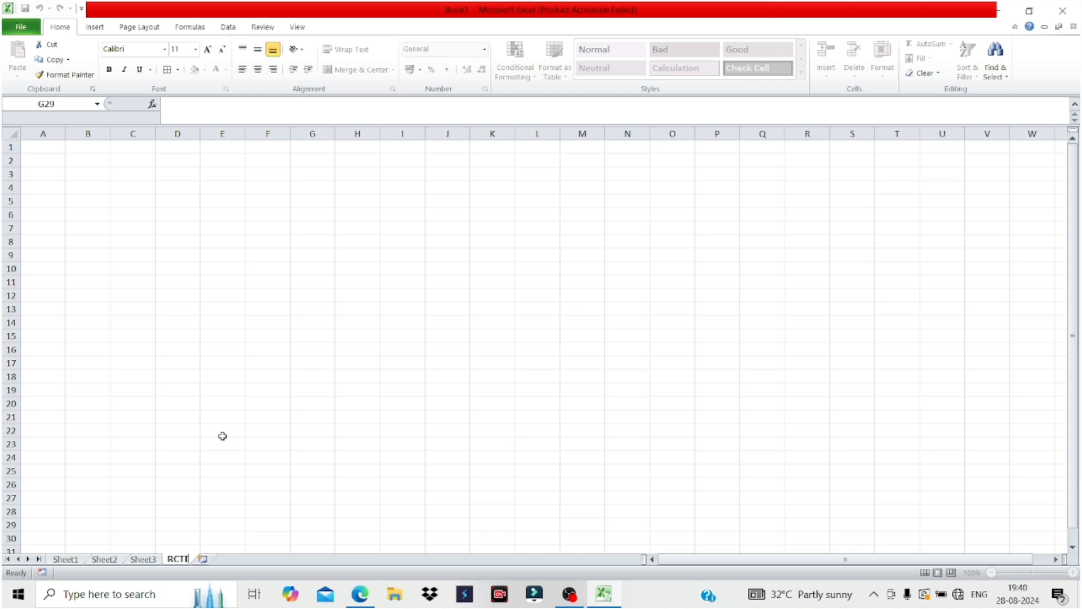
{"action": "type", "text": "N"}
{"action": "left_click", "coordinate": [315, 458]}
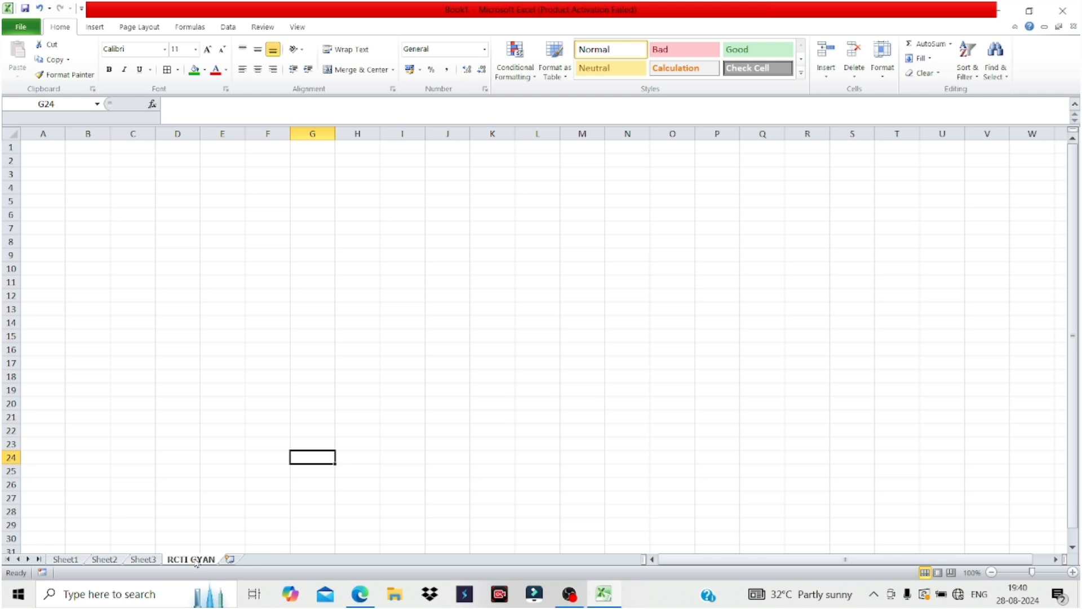
{"action": "right_click", "coordinate": [196, 560]}
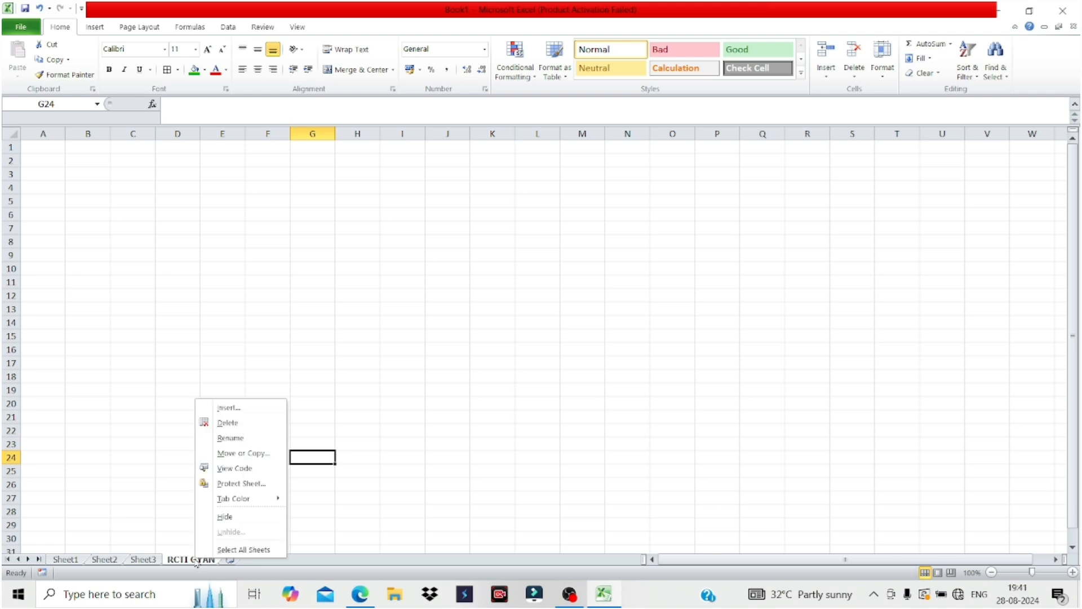
{"action": "left_click", "coordinate": [227, 423]}
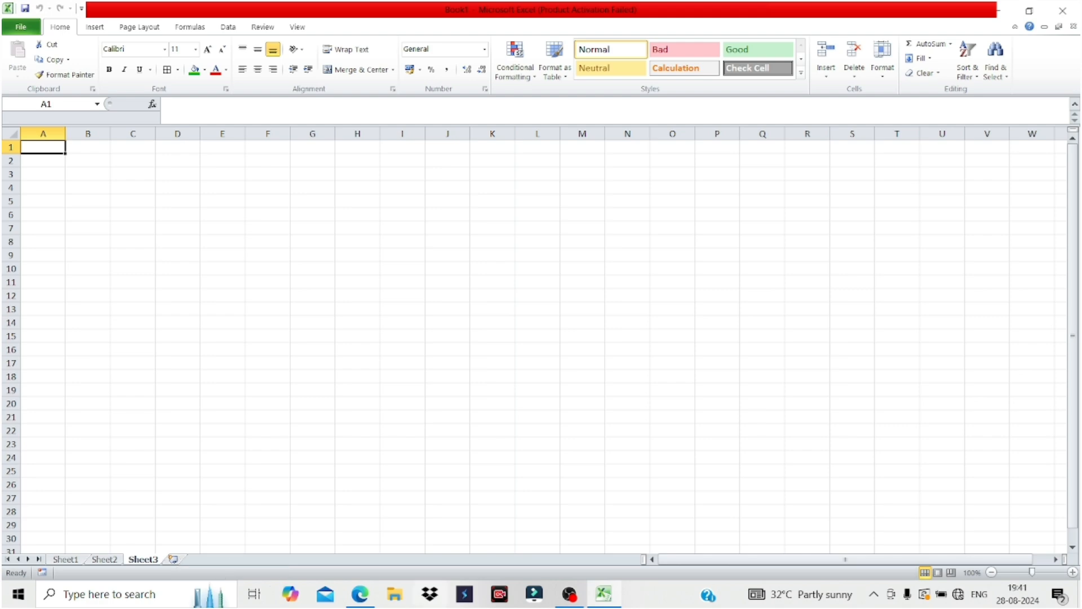
{"action": "left_click", "coordinate": [362, 598]}
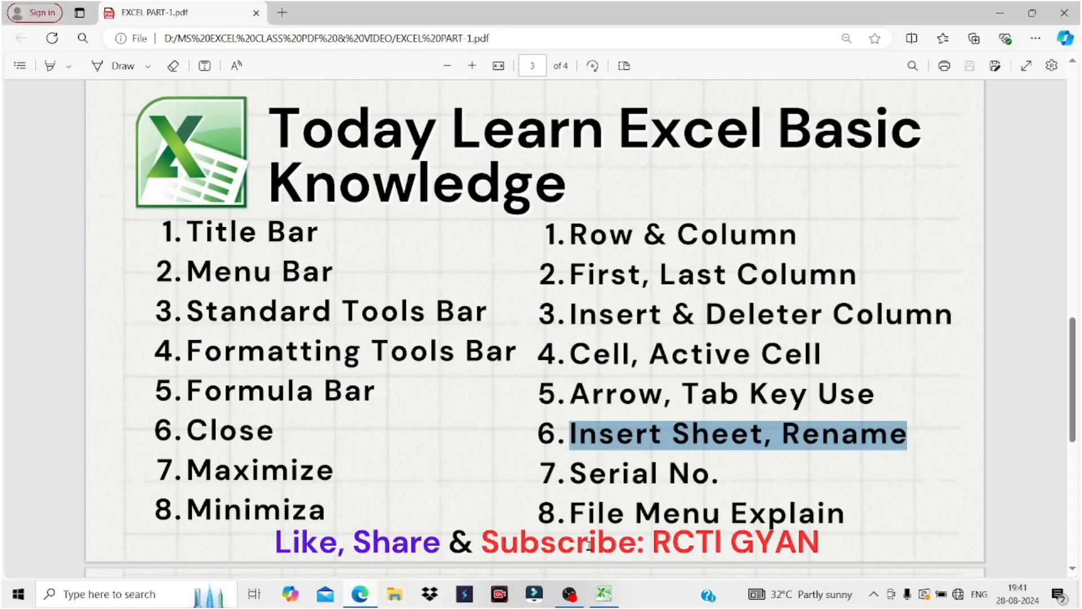
{"action": "left_click", "coordinate": [723, 481]}
{"action": "left_click_drag", "start_coordinate": [723, 481], "coordinate": [568, 481]}
{"action": "left_click_drag", "start_coordinate": [570, 521], "coordinate": [574, 521]}
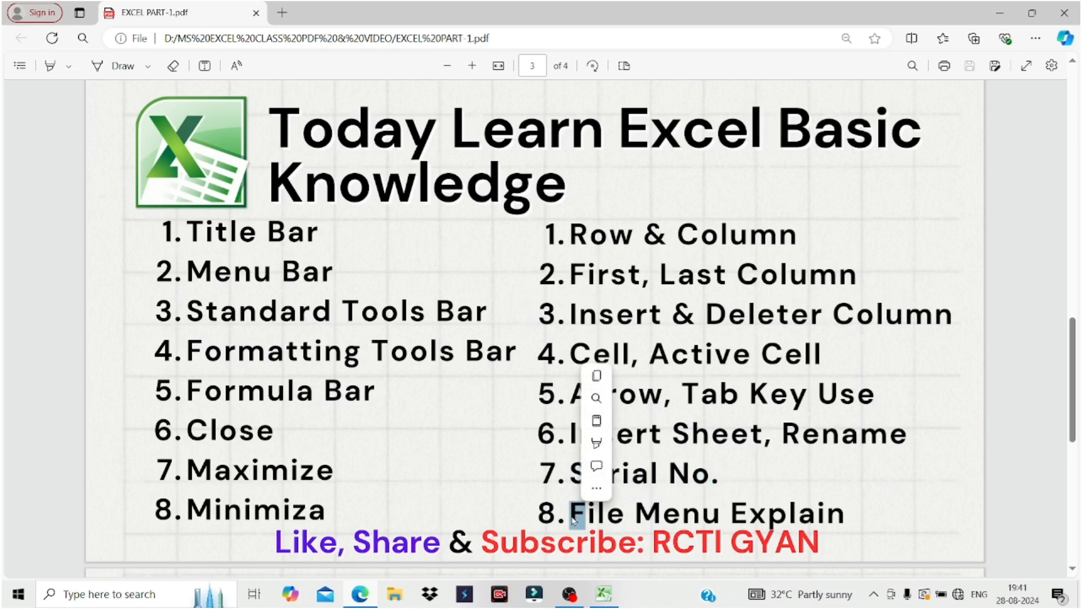
{"action": "left_click", "coordinate": [724, 478]}
{"action": "left_click", "coordinate": [602, 593]}
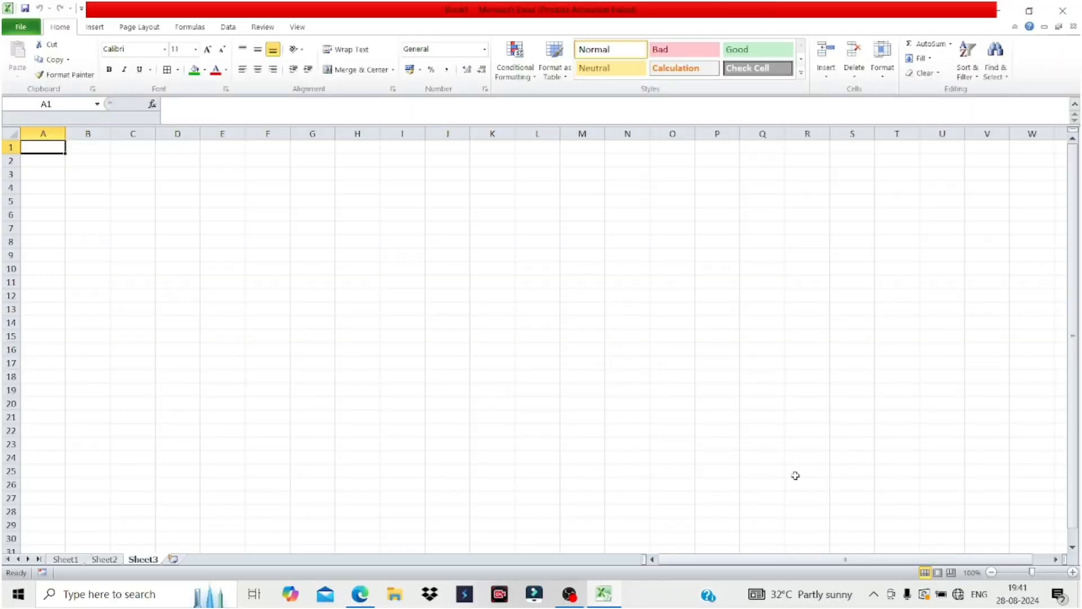
Zoom to 120%, put the heading SN in A1 and 1 in A2.
{"action": "left_click", "coordinate": [1074, 572]}
{"action": "left_click", "coordinate": [1074, 572]}
{"action": "left_click", "coordinate": [1073, 572]}
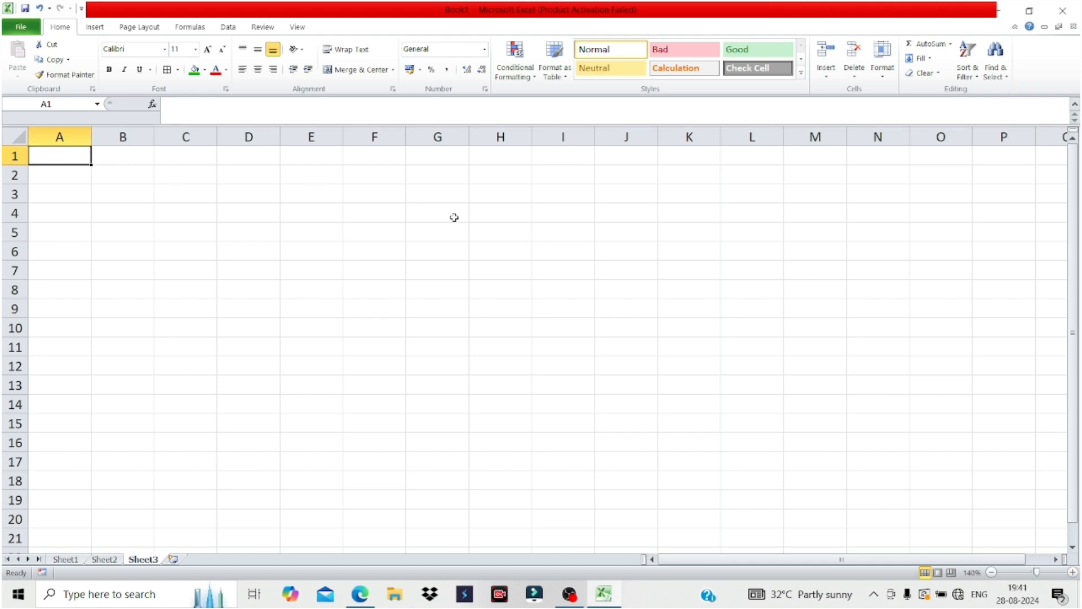
{"action": "type", "text": "1"}
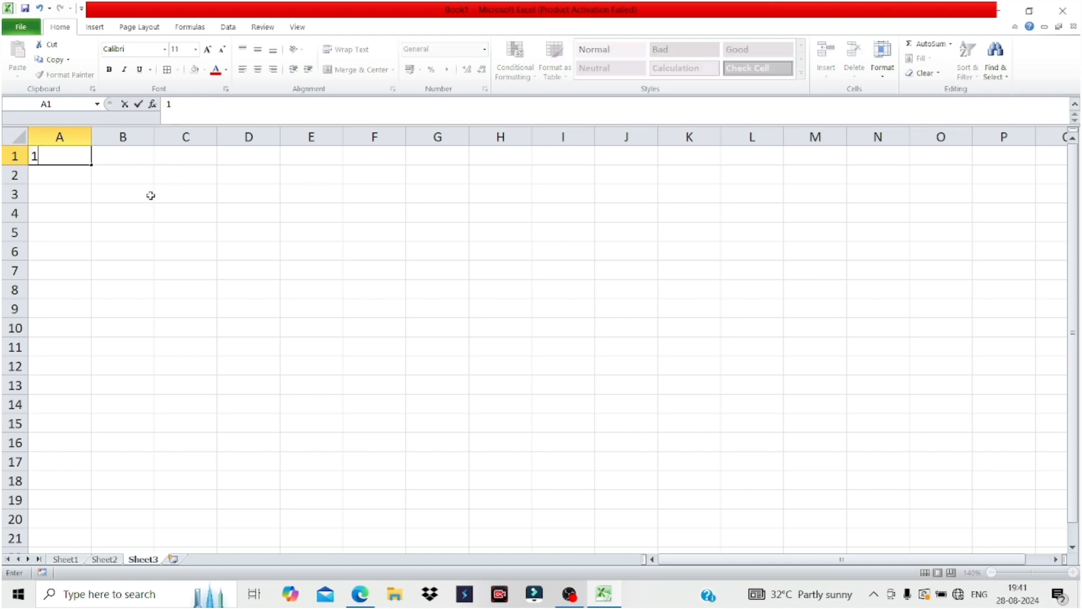
{"action": "key", "text": "BackSpace"}
{"action": "type", "text": "SN"}
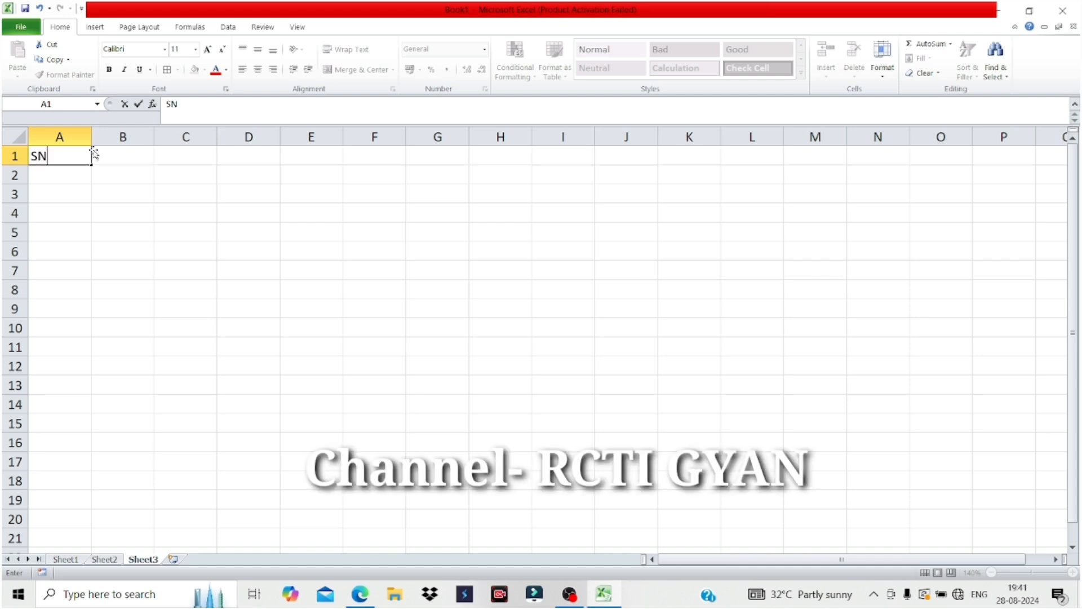
{"action": "left_click", "coordinate": [72, 179]}
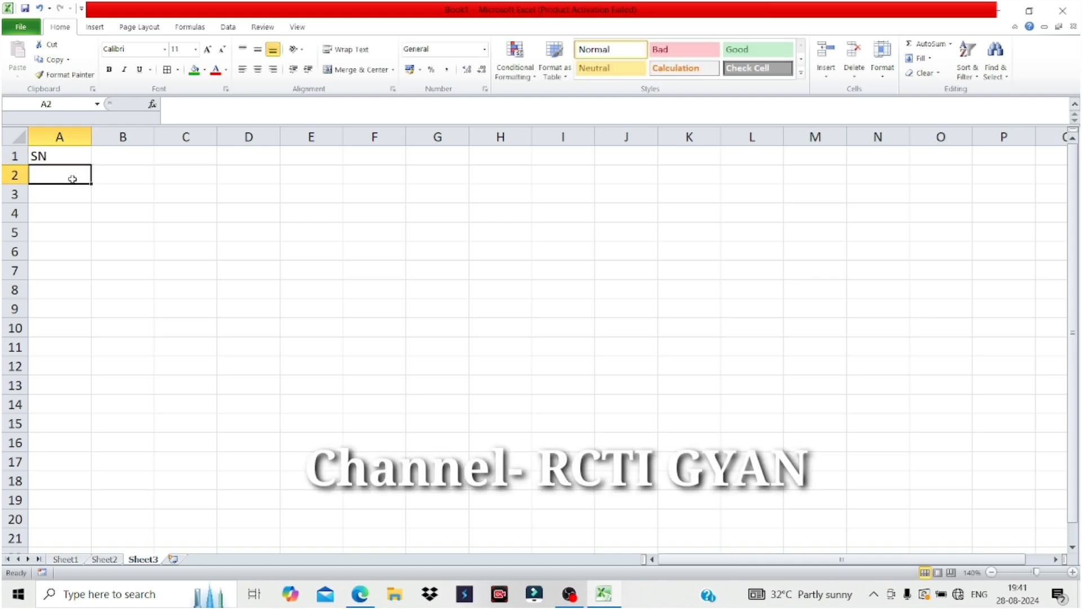
{"action": "type", "text": "1"}
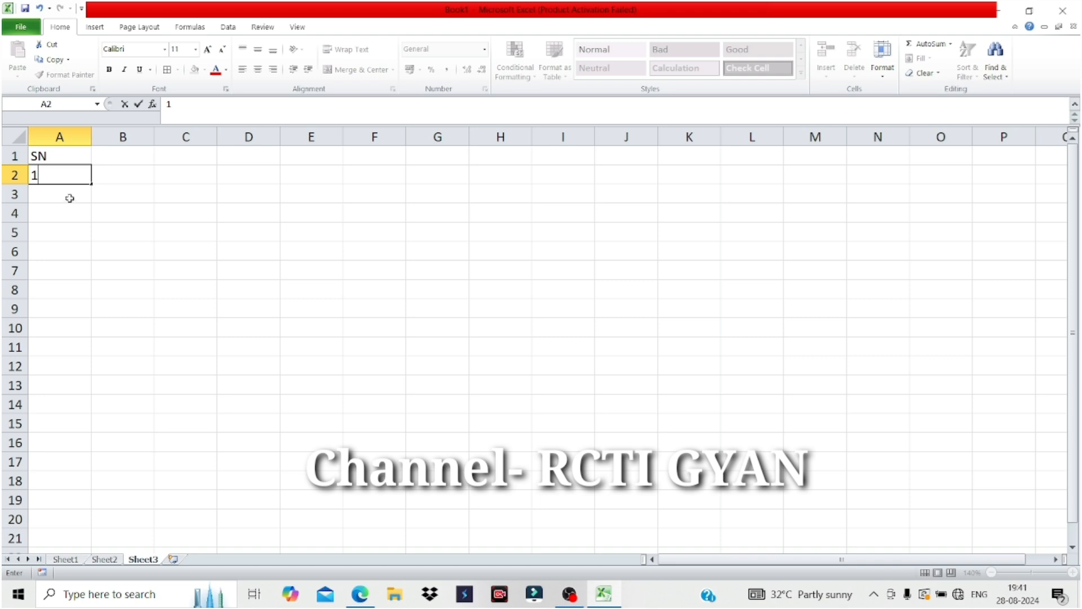
{"action": "left_click", "coordinate": [67, 192]}
Fill A2 down to A12 as a series, then clear the extra 11 from A12.
{"action": "left_click", "coordinate": [66, 174]}
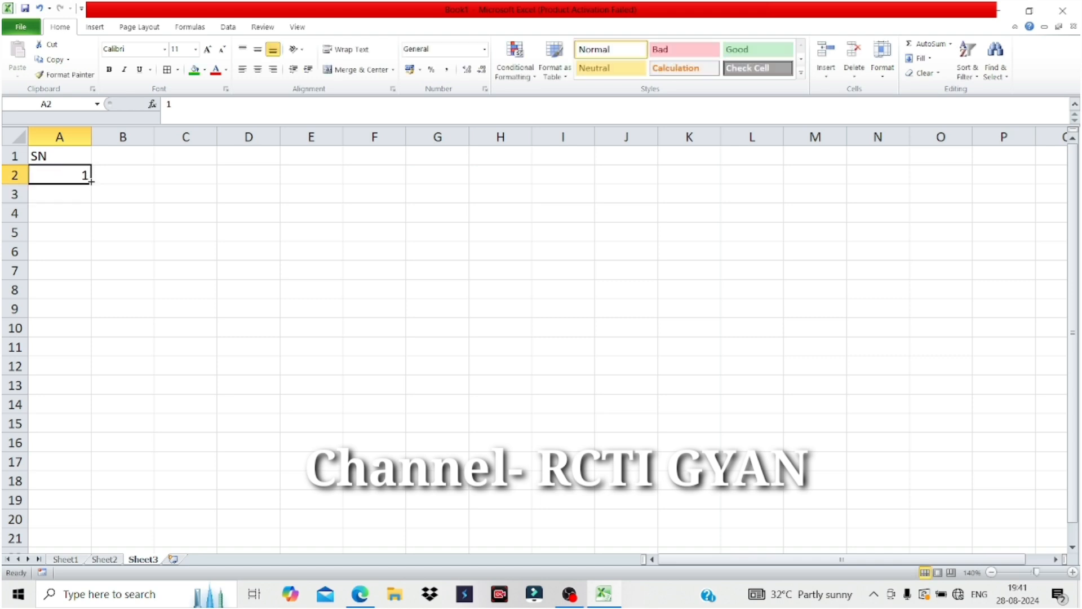
{"action": "left_click_drag", "start_coordinate": [91, 181], "coordinate": [91, 181]}
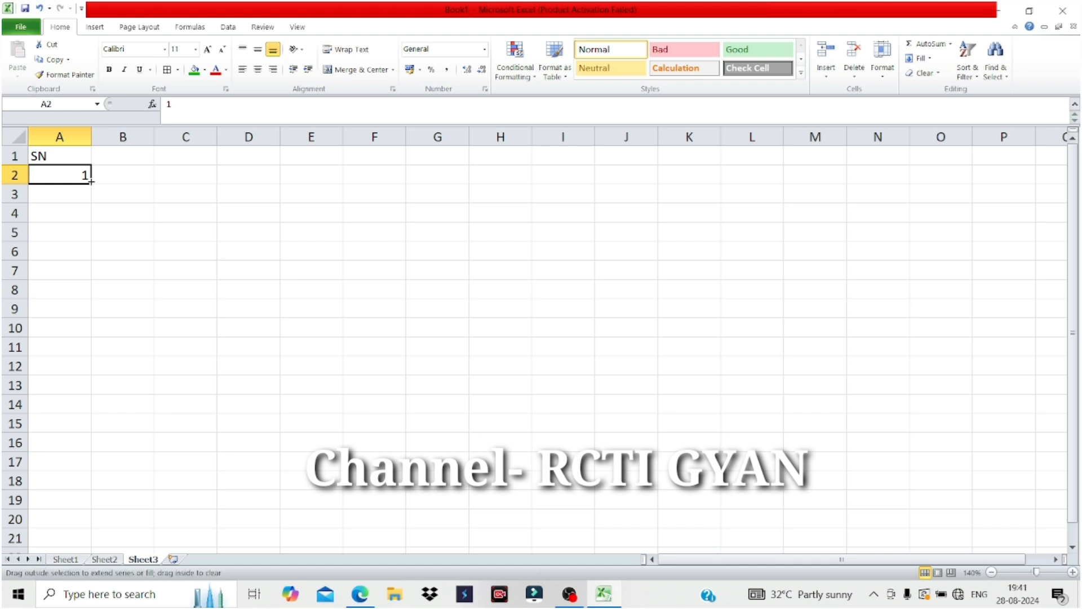
{"action": "left_click_drag", "start_coordinate": [91, 185], "coordinate": [85, 369]}
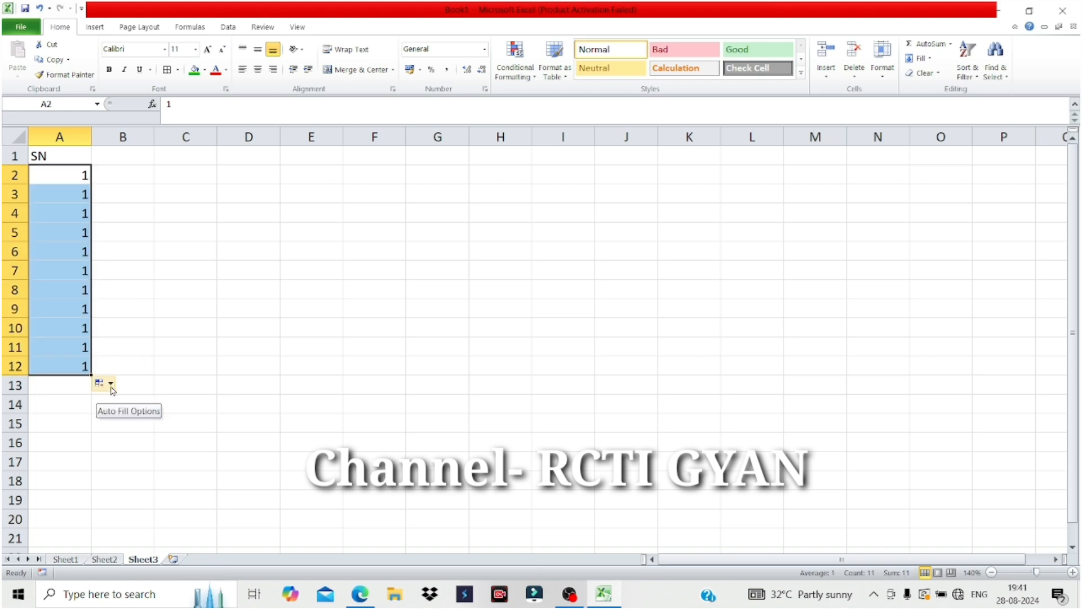
{"action": "left_click", "coordinate": [111, 384]}
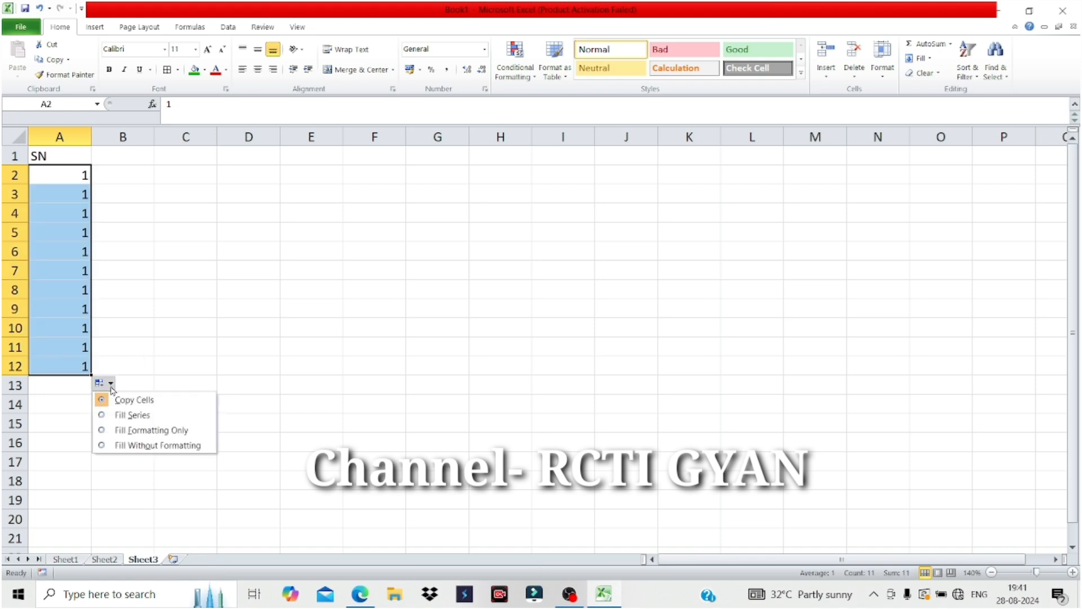
{"action": "left_click", "coordinate": [123, 420]}
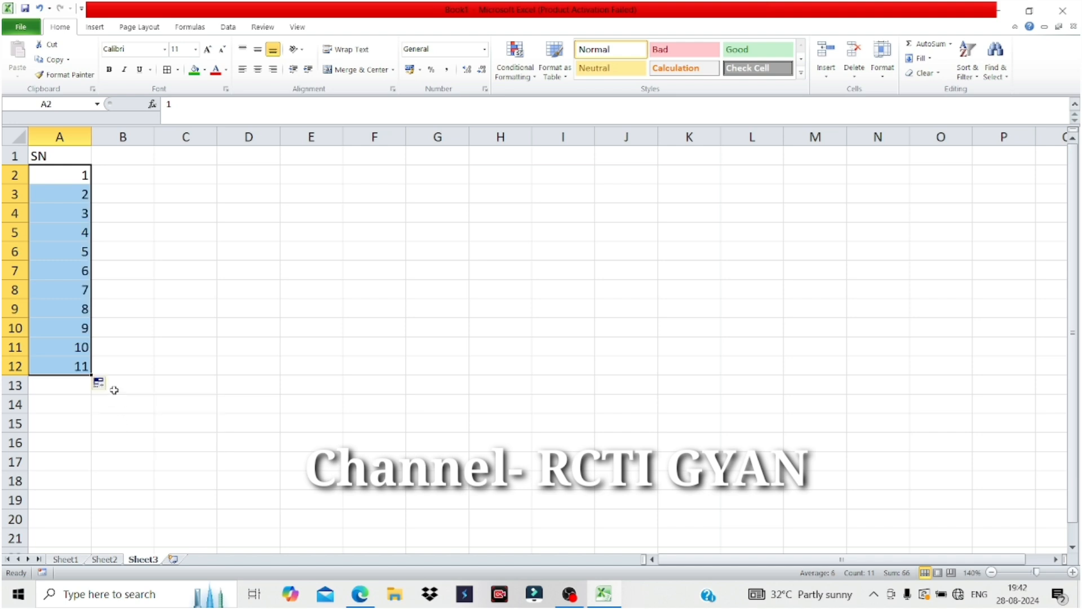
{"action": "left_click", "coordinate": [72, 365]}
{"action": "key", "text": "Delete"}
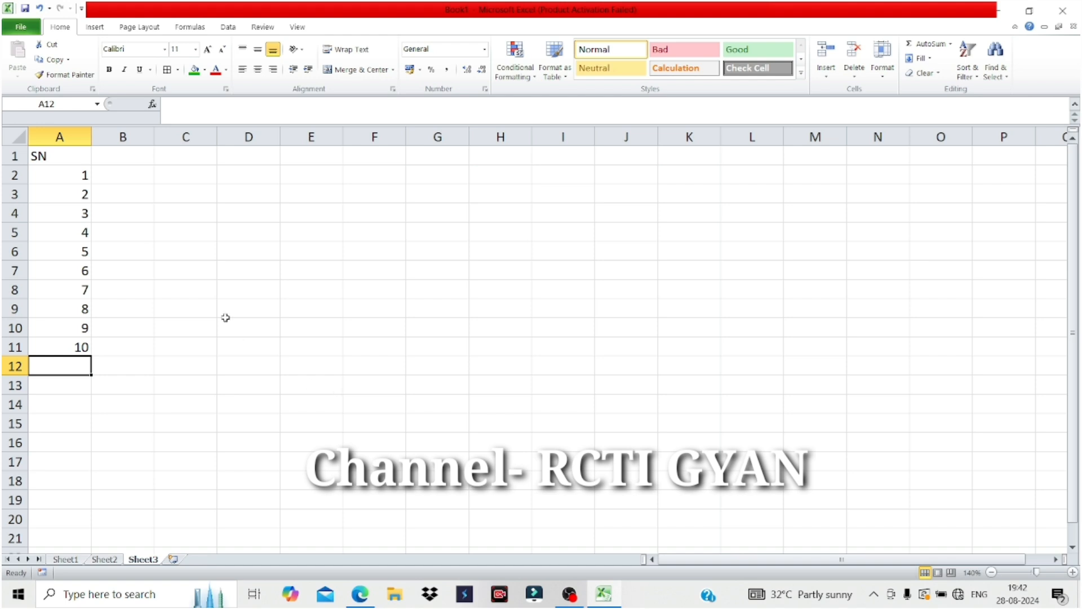
{"action": "left_click", "coordinate": [125, 153]}
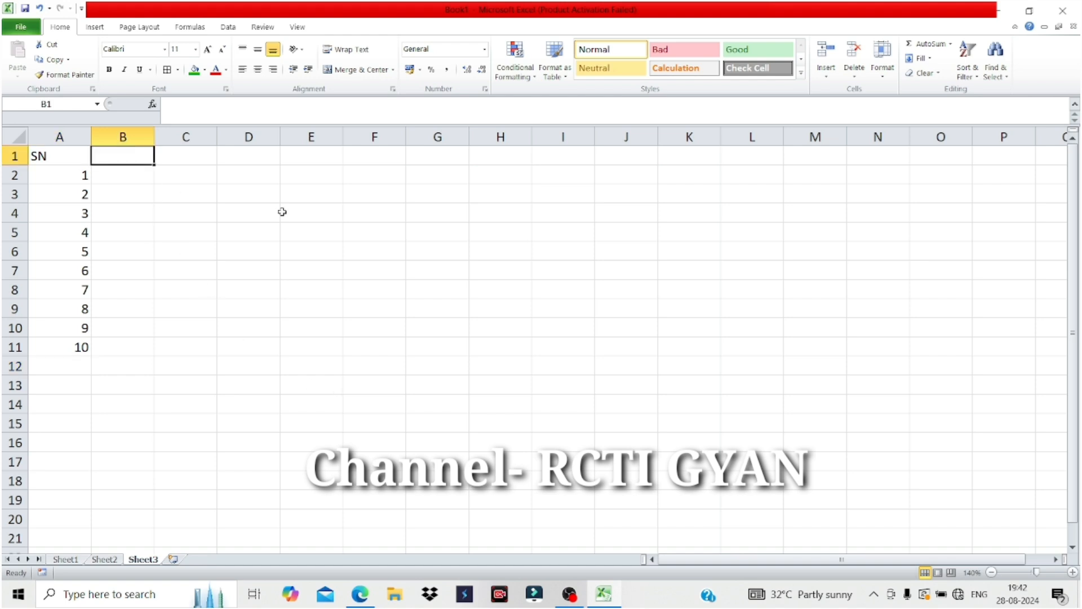
Enter SUN in B1 and autofill the weekdays down to B11.
{"action": "type", "text": "SUN"}
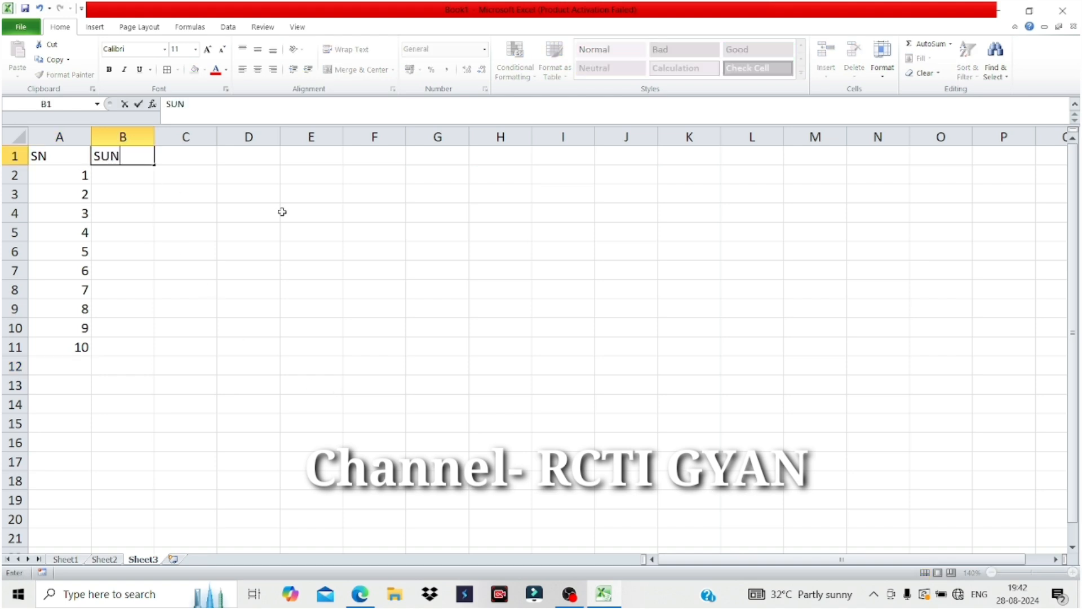
{"action": "left_click", "coordinate": [122, 173]}
{"action": "left_click", "coordinate": [131, 159]}
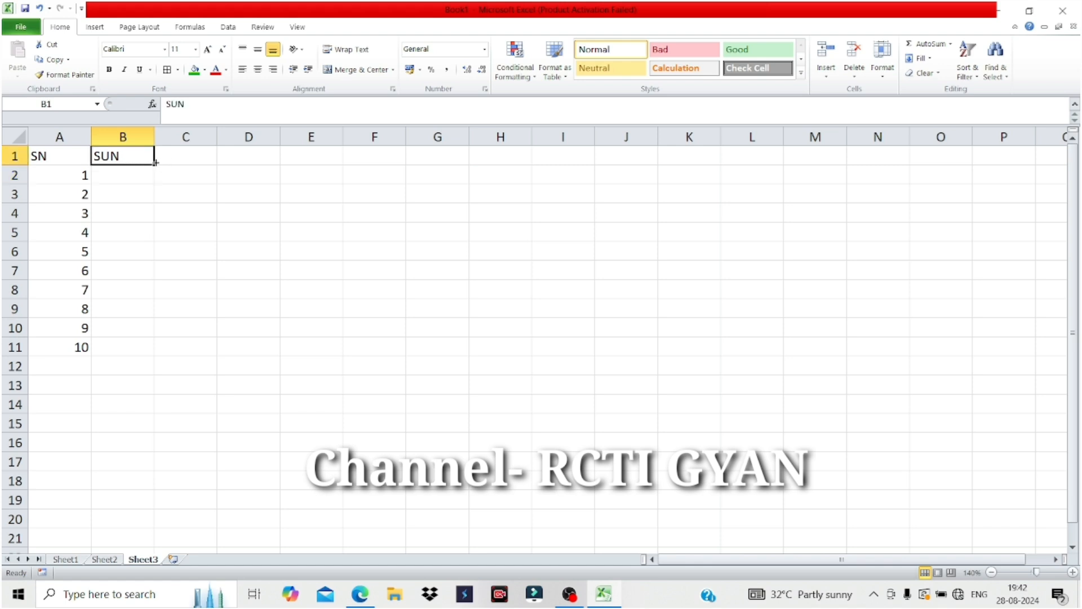
{"action": "left_click_drag", "start_coordinate": [155, 162], "coordinate": [148, 349]}
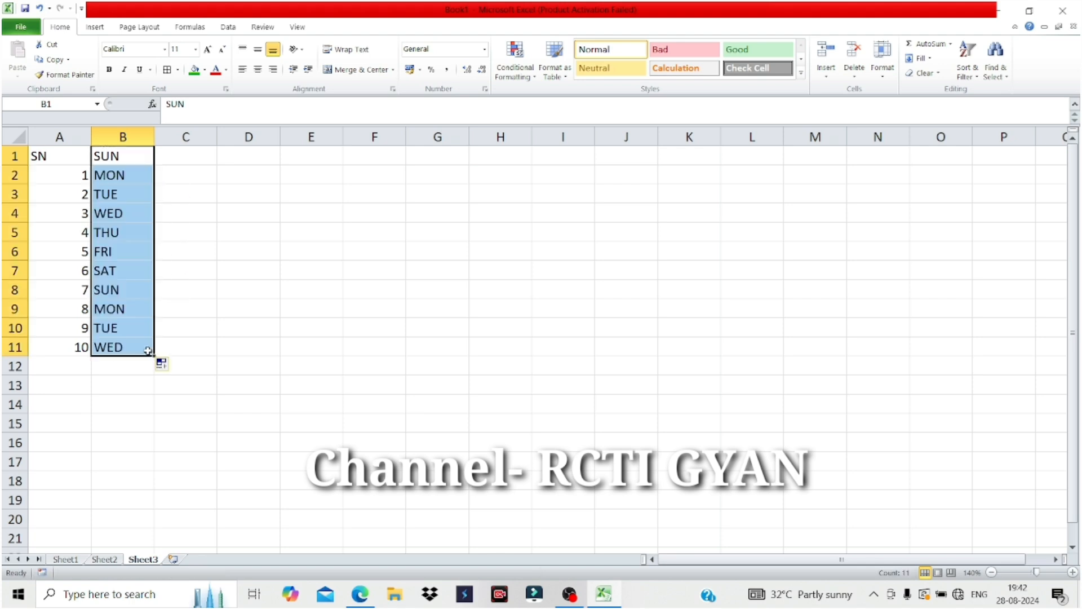
Centre B1:B11 horizontally and vertically, make it bold and fill it orange.
{"action": "left_click", "coordinate": [257, 68]}
{"action": "left_click", "coordinate": [258, 50]}
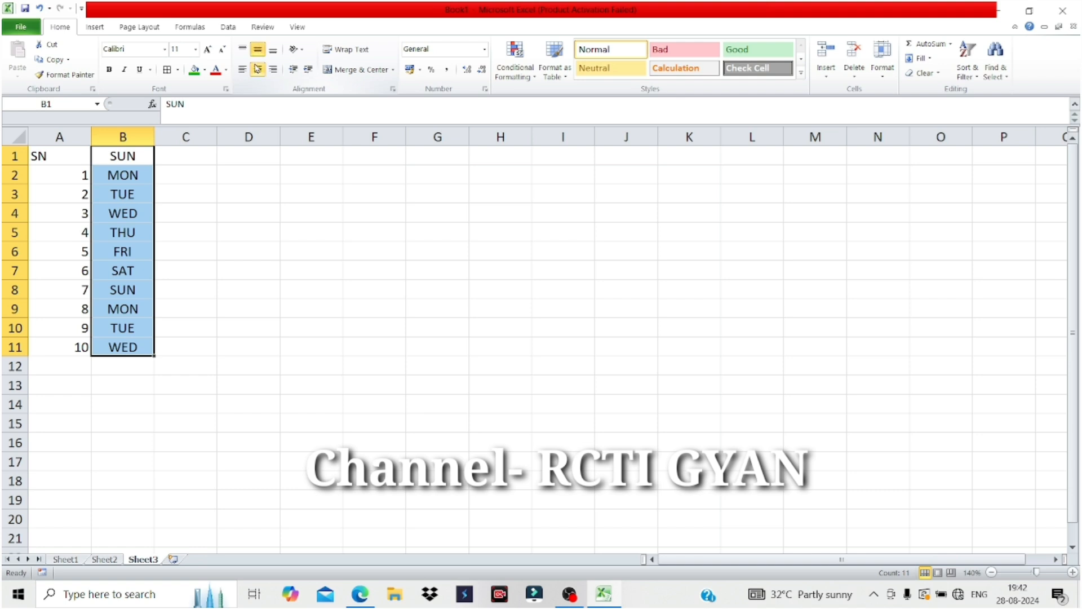
{"action": "left_click", "coordinate": [109, 68]}
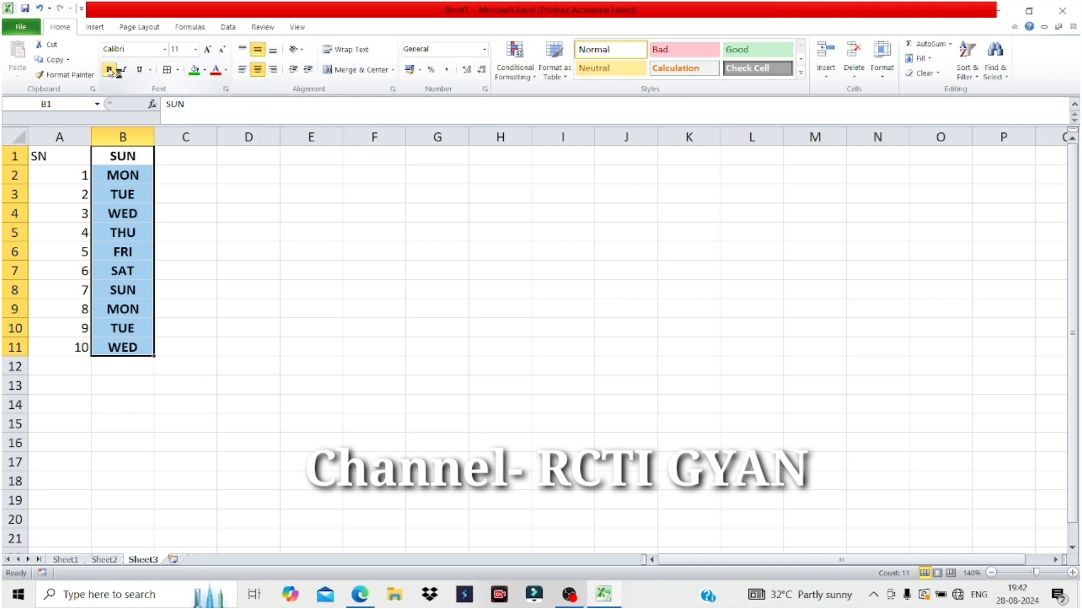
{"action": "left_click", "coordinate": [204, 69]}
{"action": "left_click", "coordinate": [216, 168]}
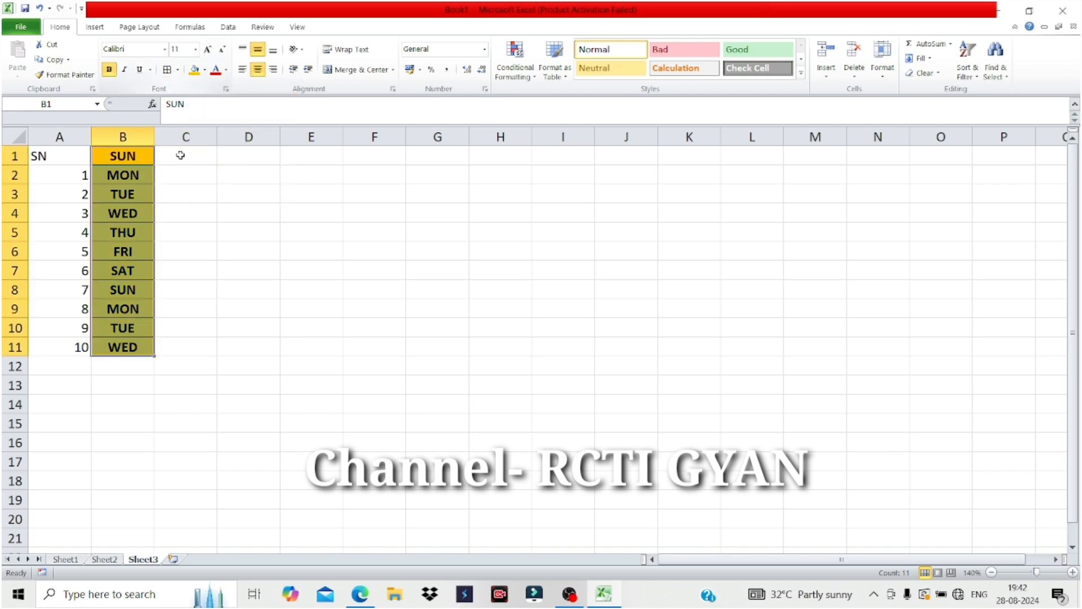
{"action": "left_click", "coordinate": [196, 149]}
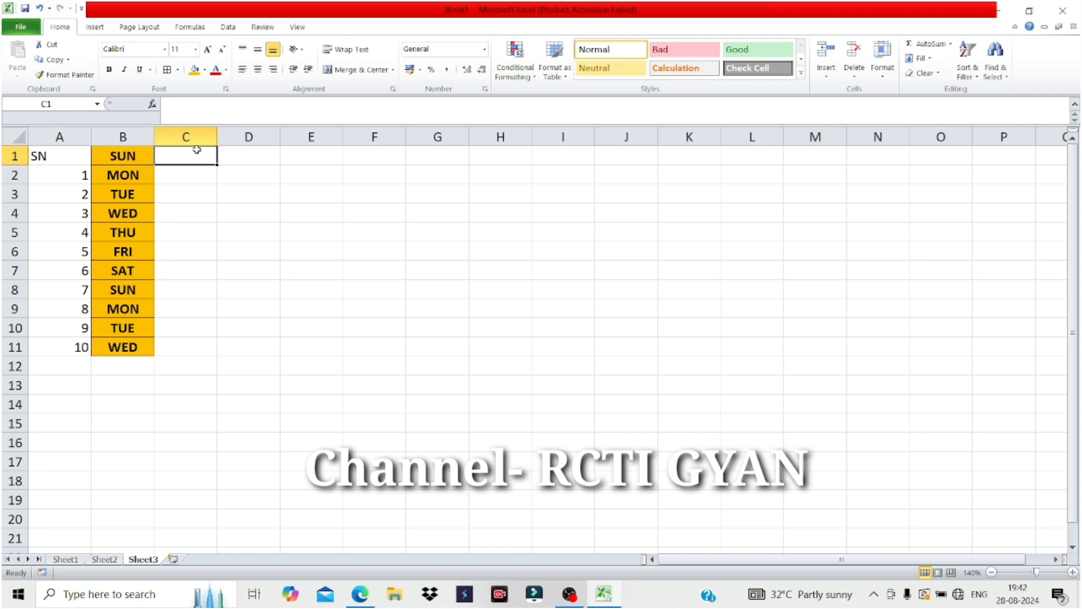
Enter JAN in C1, autofill the months down column C and clear the repeated JAN in C13.
{"action": "type", "text": "JAN"}
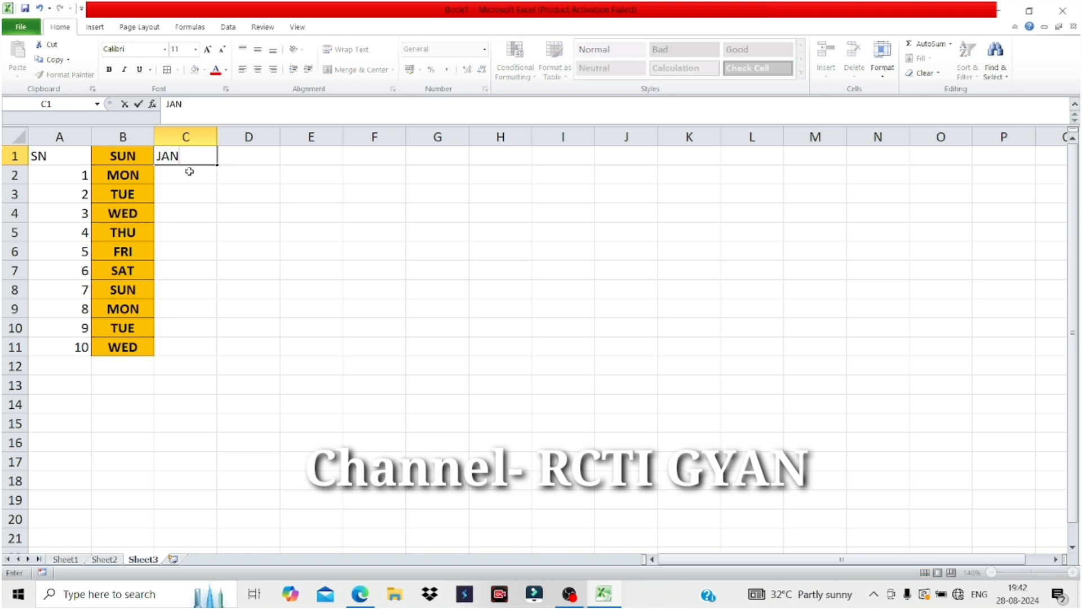
{"action": "left_click", "coordinate": [187, 171]}
{"action": "left_click", "coordinate": [213, 160]}
{"action": "left_click_drag", "start_coordinate": [218, 164], "coordinate": [210, 390]}
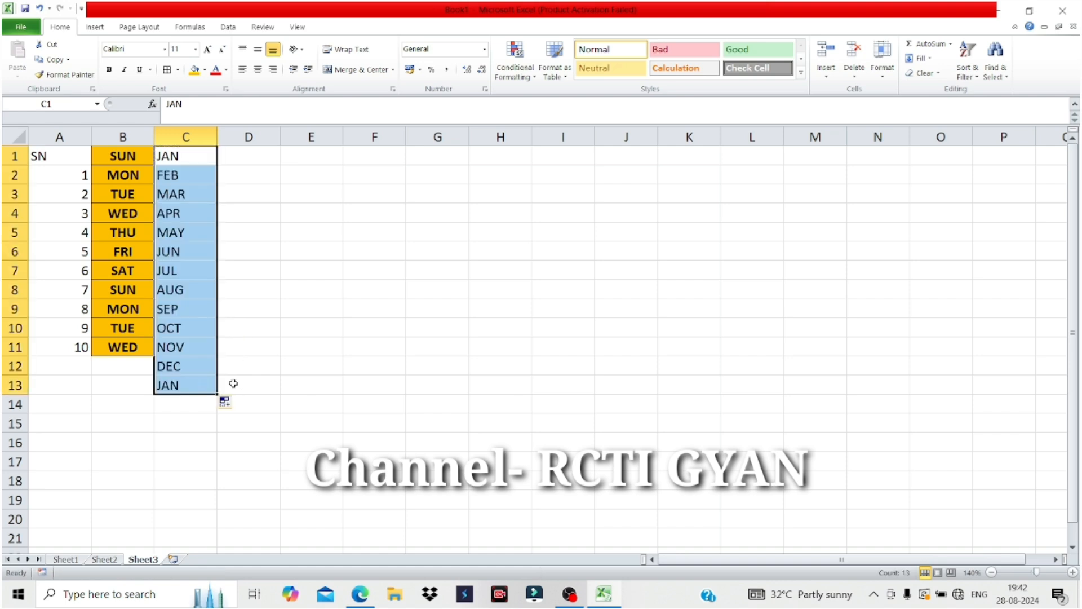
{"action": "left_click", "coordinate": [199, 387]}
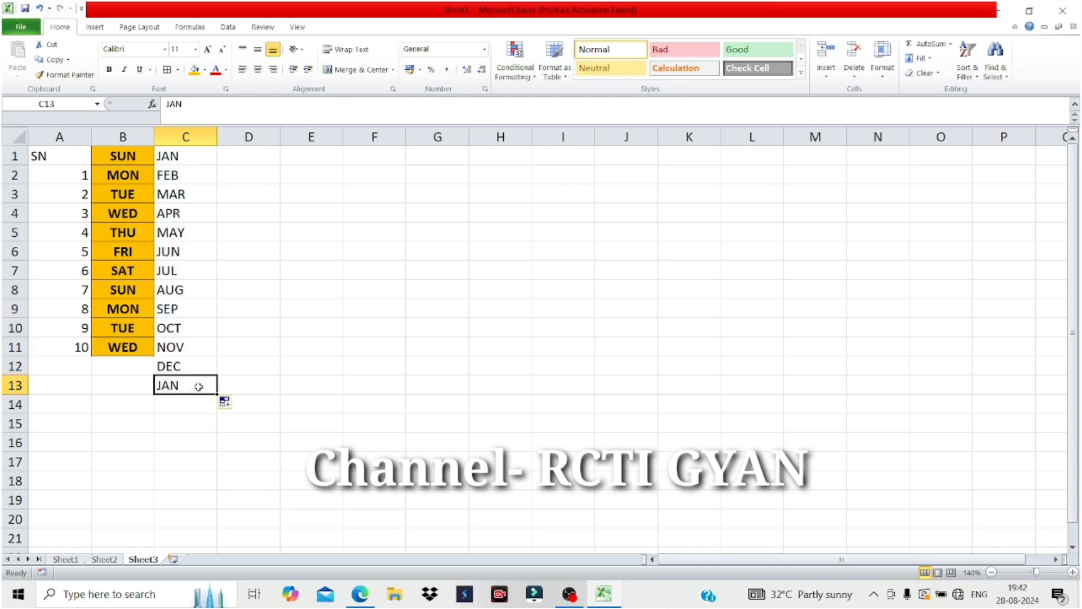
{"action": "key", "text": "Delete"}
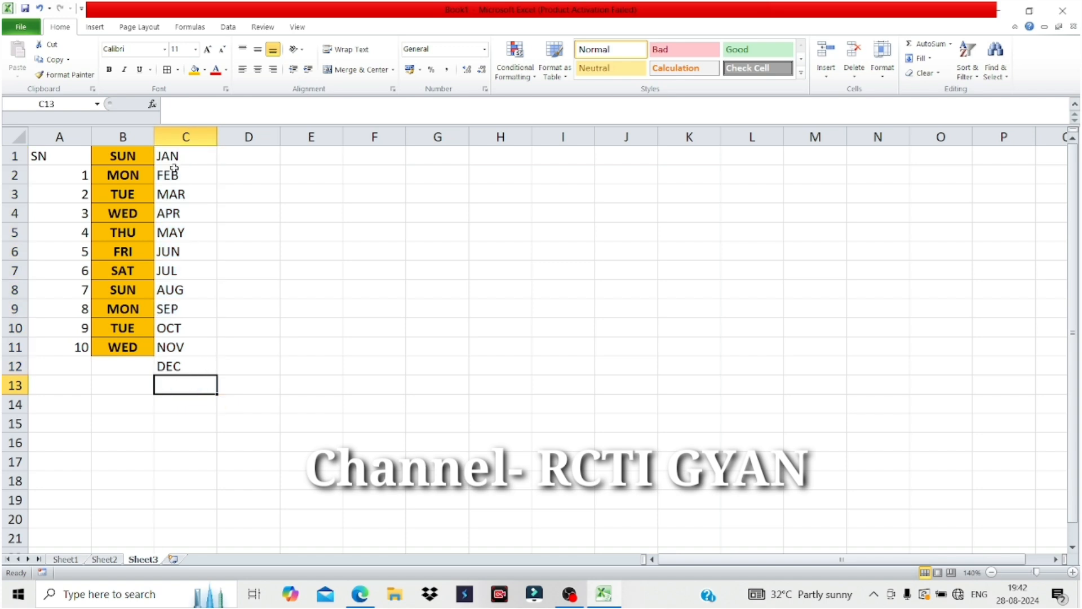
Give C1:C12 borders, centred and middle-aligned bold text, and a blue fill.
{"action": "left_click_drag", "start_coordinate": [170, 155], "coordinate": [180, 368]}
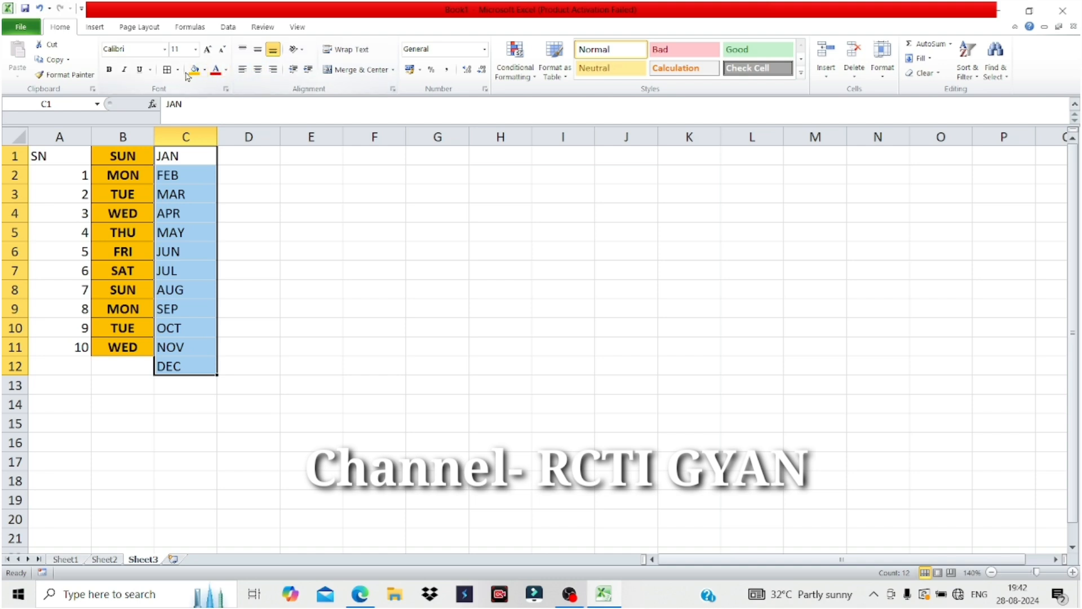
{"action": "left_click", "coordinate": [167, 69]}
{"action": "left_click", "coordinate": [194, 70]}
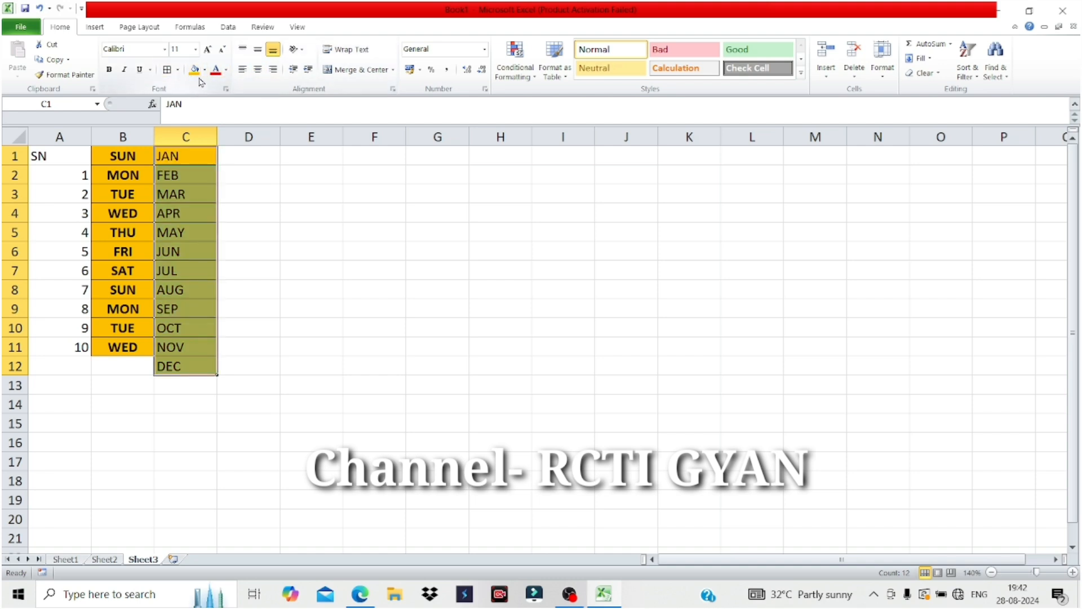
{"action": "left_click", "coordinate": [258, 70]}
{"action": "left_click", "coordinate": [258, 49]}
{"action": "left_click", "coordinate": [108, 69]}
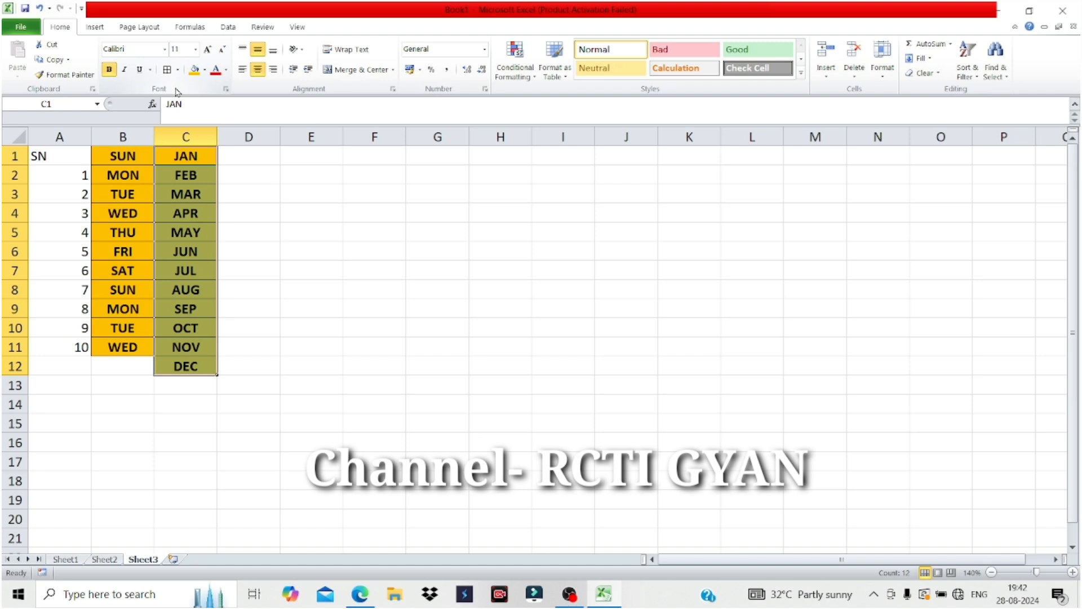
{"action": "left_click", "coordinate": [205, 70]}
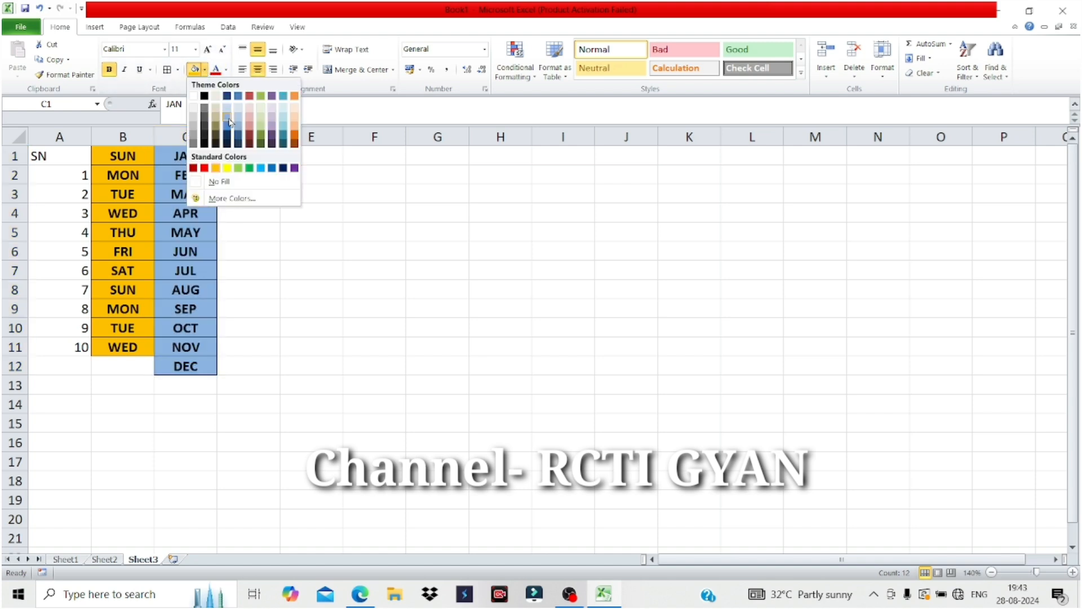
{"action": "left_click", "coordinate": [230, 121]}
{"action": "left_click", "coordinate": [244, 157]}
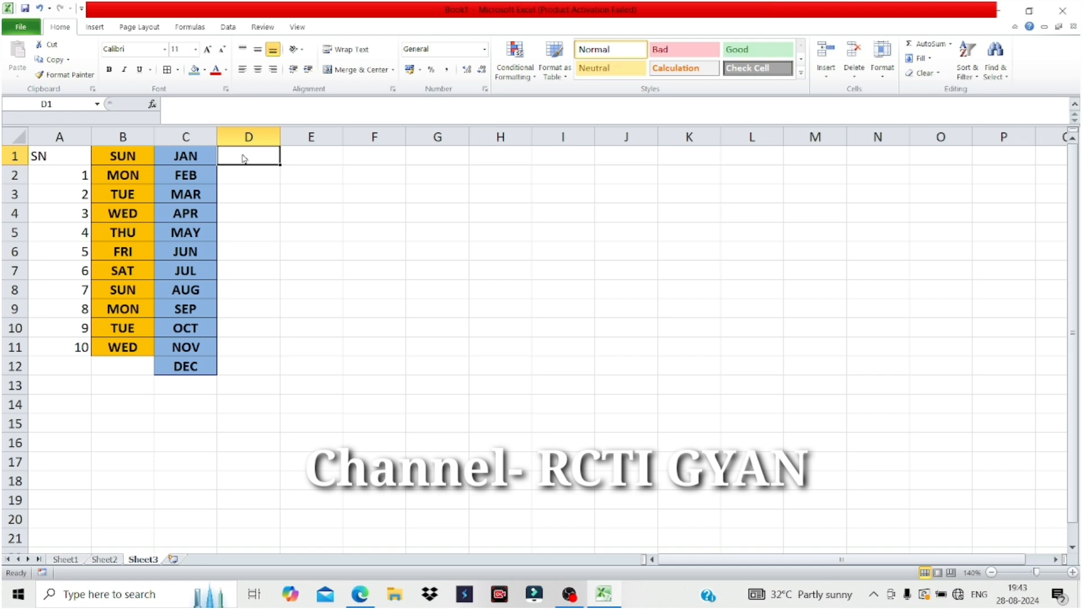
Enter SUNDAY in D1 and widen column D to fit full day names.
{"action": "type", "text": "SUNDAY"}
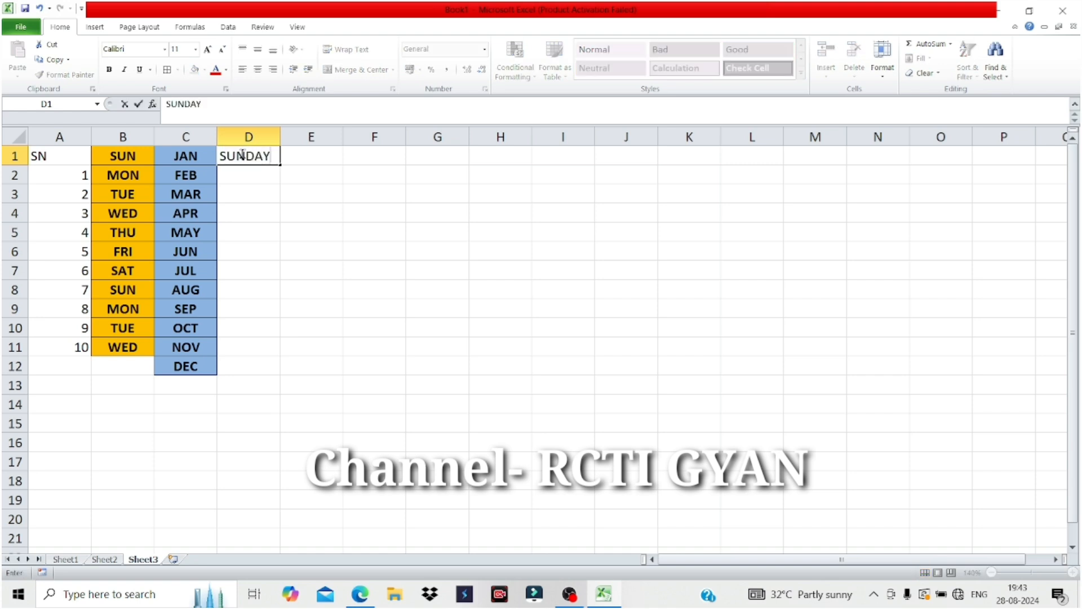
{"action": "left_click", "coordinate": [256, 174]}
{"action": "left_click_drag", "start_coordinate": [280, 138], "coordinate": [304, 377]}
{"action": "left_click", "coordinate": [289, 155]}
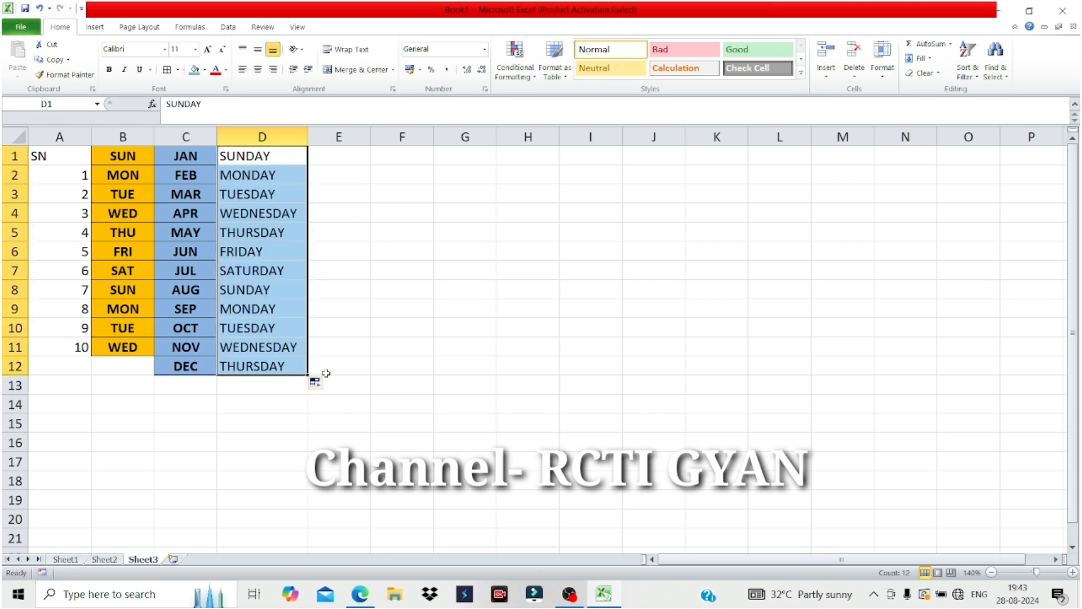
Centre the day names in column D, make them bold and fill them yellow.
{"action": "left_click", "coordinate": [264, 73]}
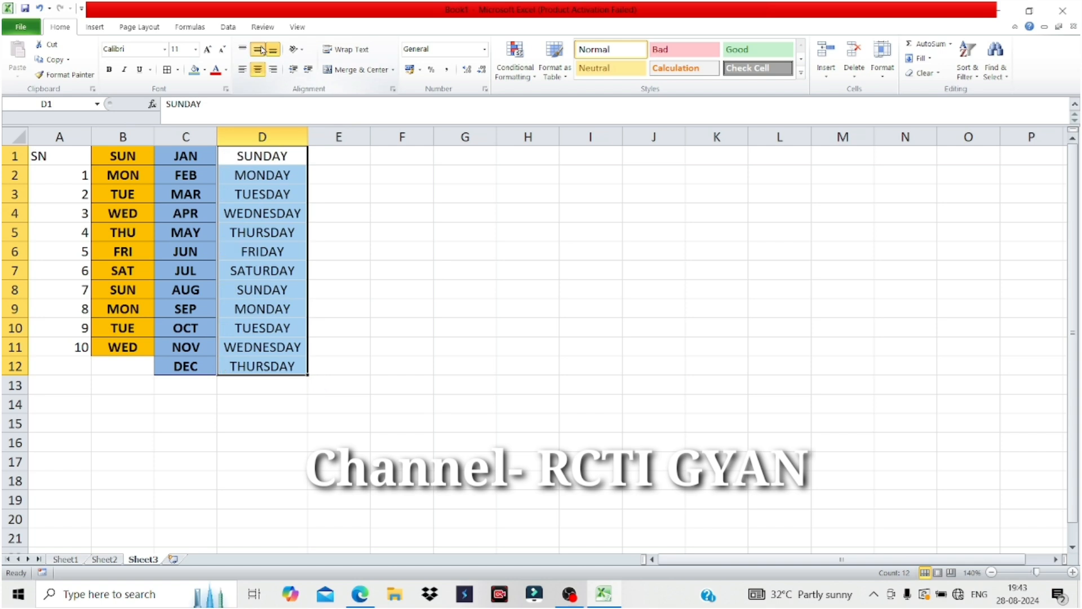
{"action": "left_click", "coordinate": [110, 69]}
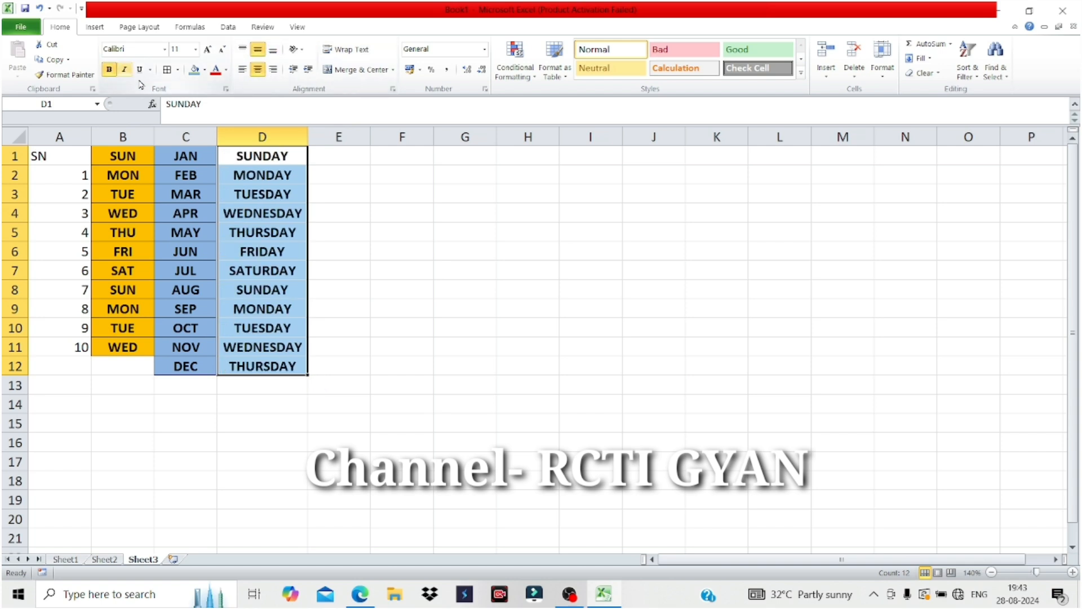
{"action": "left_click", "coordinate": [204, 70]}
{"action": "left_click", "coordinate": [228, 168]}
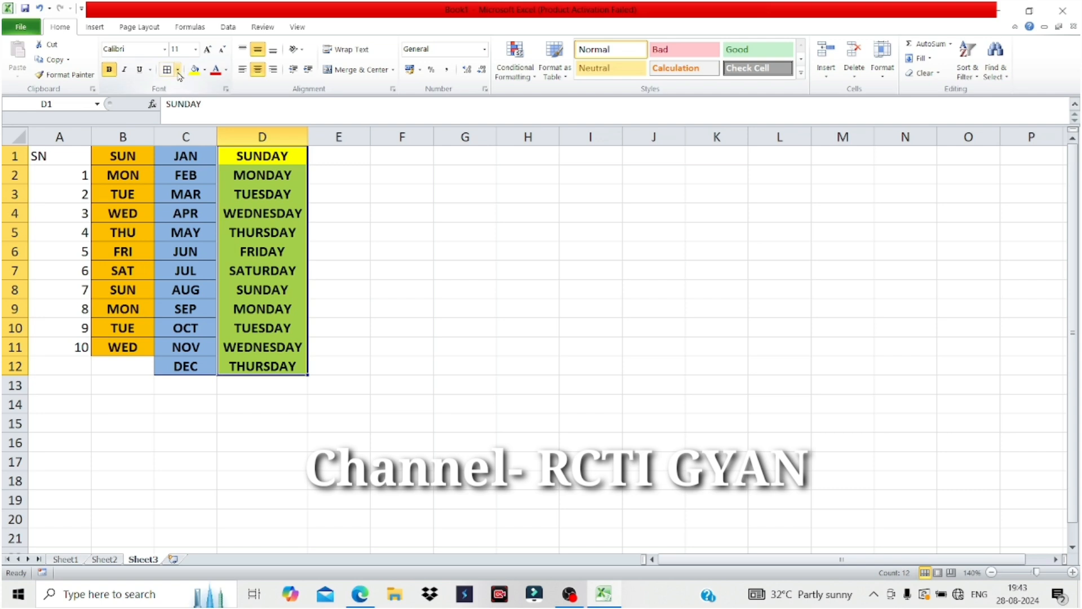
{"action": "left_click", "coordinate": [387, 236]}
Add all borders to D1:D12 and widen column E for month names.
{"action": "left_click_drag", "start_coordinate": [286, 157], "coordinate": [284, 366]}
{"action": "left_click", "coordinate": [179, 70]}
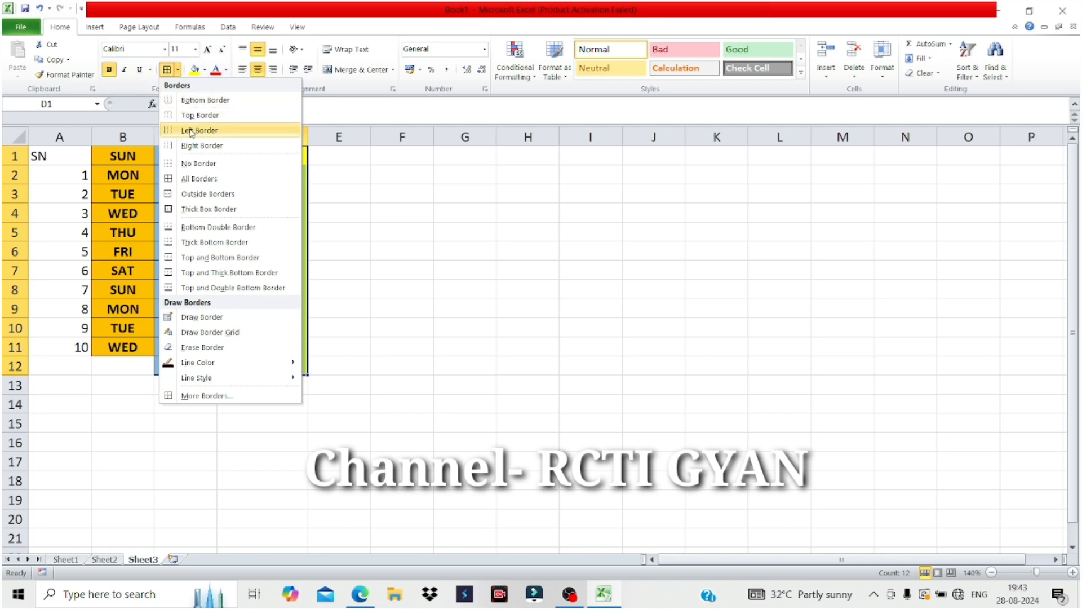
{"action": "left_click", "coordinate": [199, 179]}
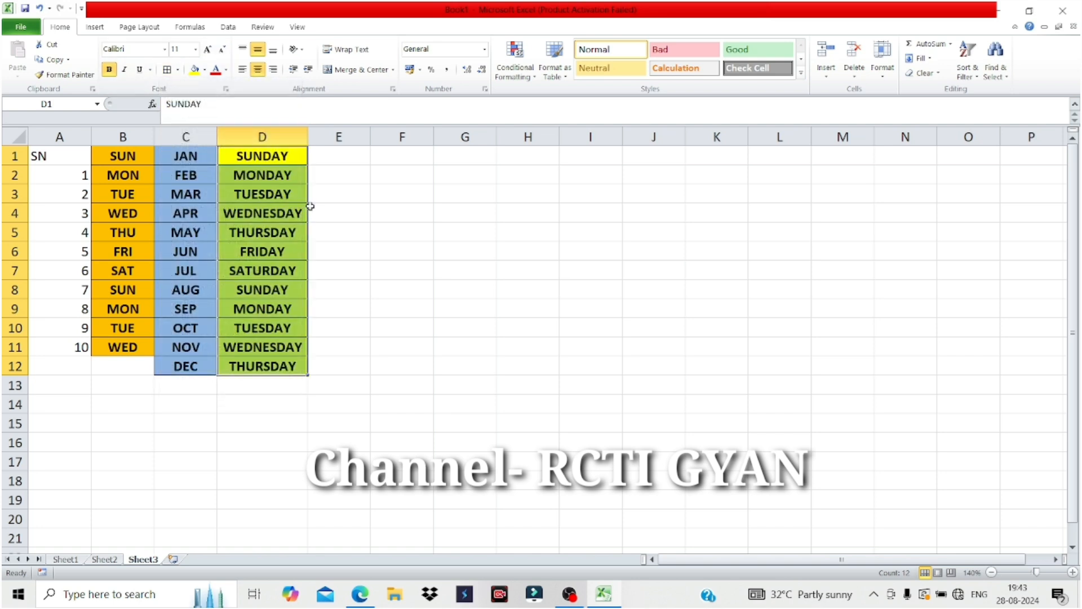
{"action": "left_click", "coordinate": [333, 161]}
{"action": "left_click_drag", "start_coordinate": [370, 137], "coordinate": [413, 138]}
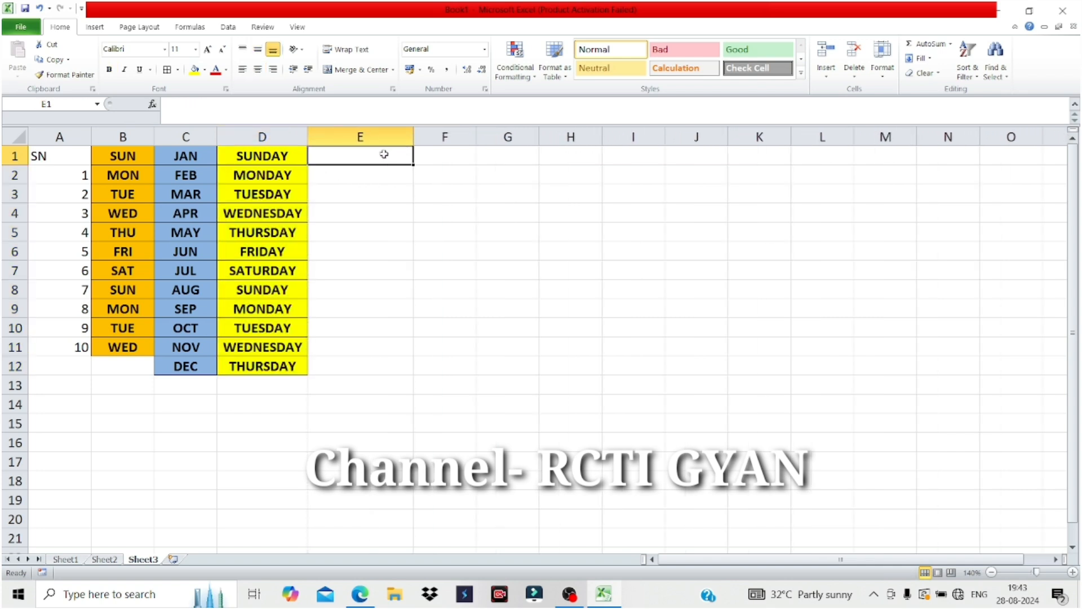
Enter JANUARY in E1 and fill the month names down to DECEMBER in E12.
{"action": "type", "text": "JAN"}
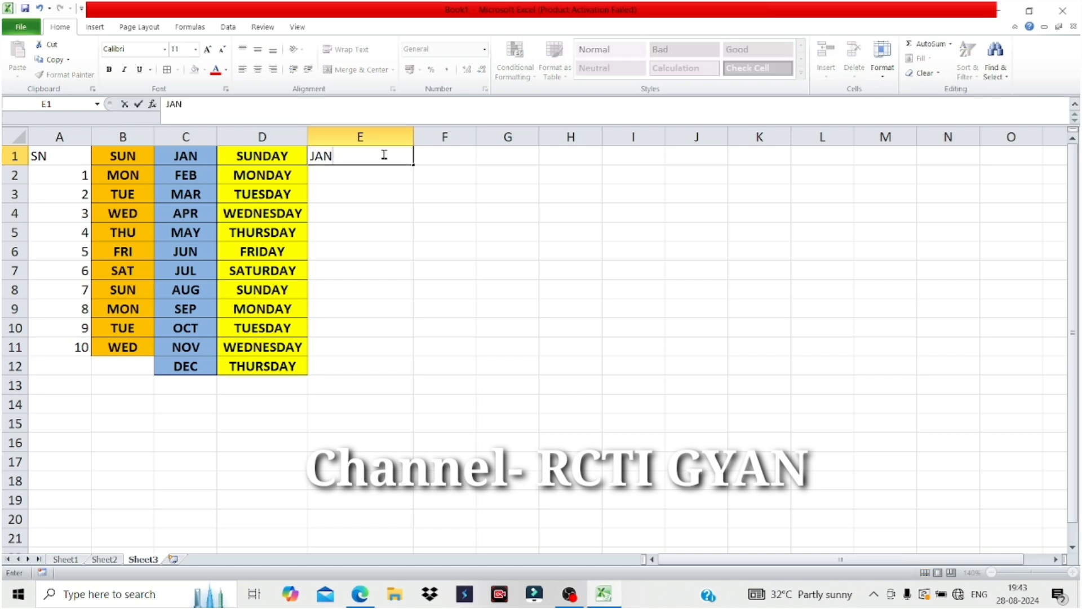
{"action": "type", "text": "UARY"}
{"action": "key", "text": "Return"}
{"action": "left_click", "coordinate": [387, 151]}
{"action": "left_click_drag", "start_coordinate": [414, 163], "coordinate": [404, 378]}
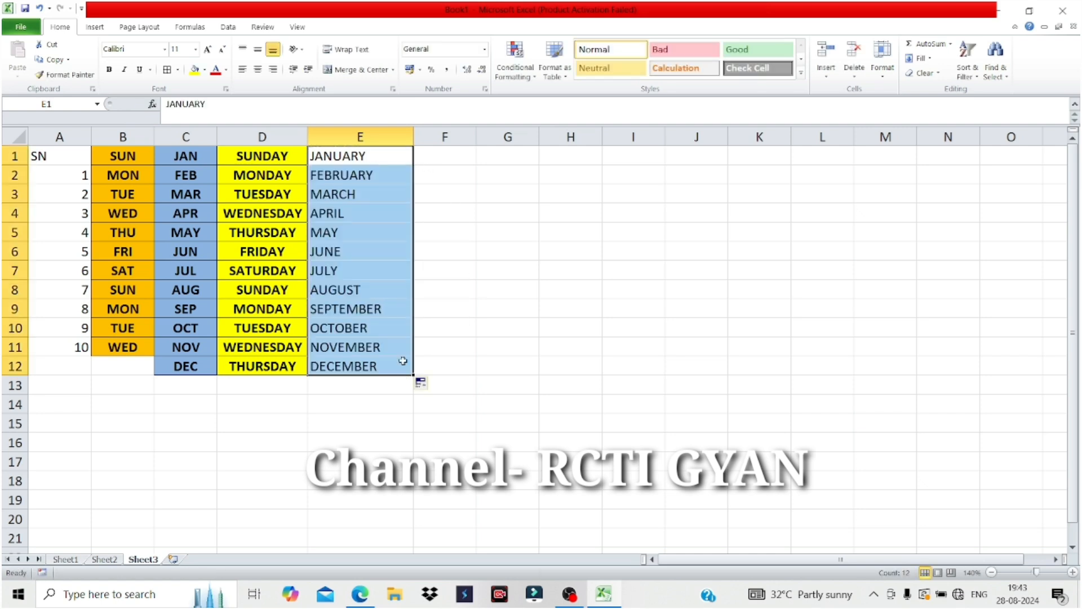
Centre E1:E12 horizontally and vertically, shade it light green and make it bold.
{"action": "left_click", "coordinate": [258, 69]}
{"action": "left_click", "coordinate": [258, 50]}
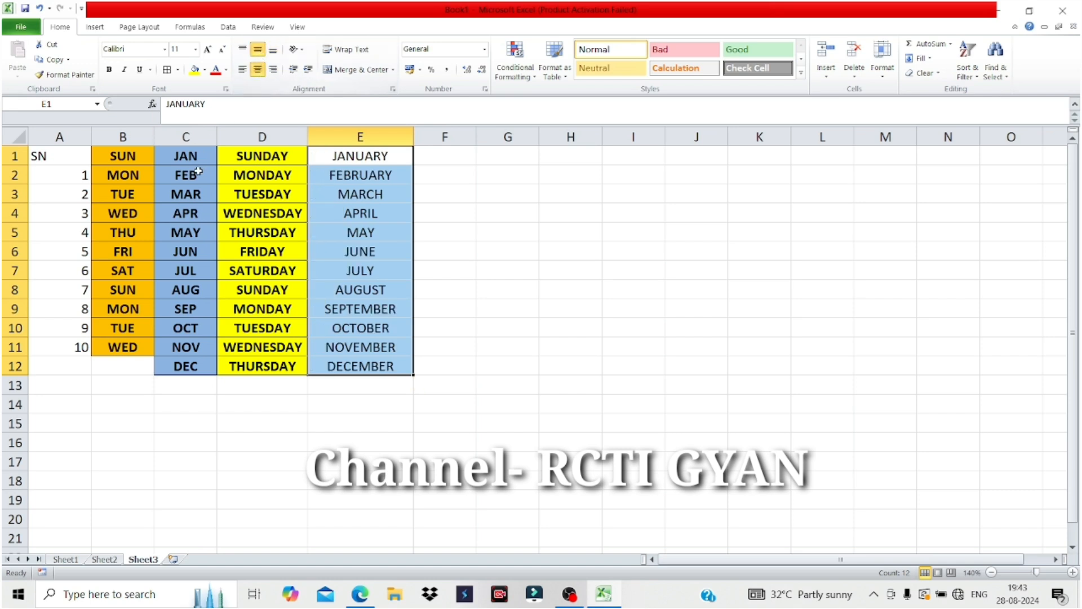
{"action": "left_click", "coordinate": [205, 70]}
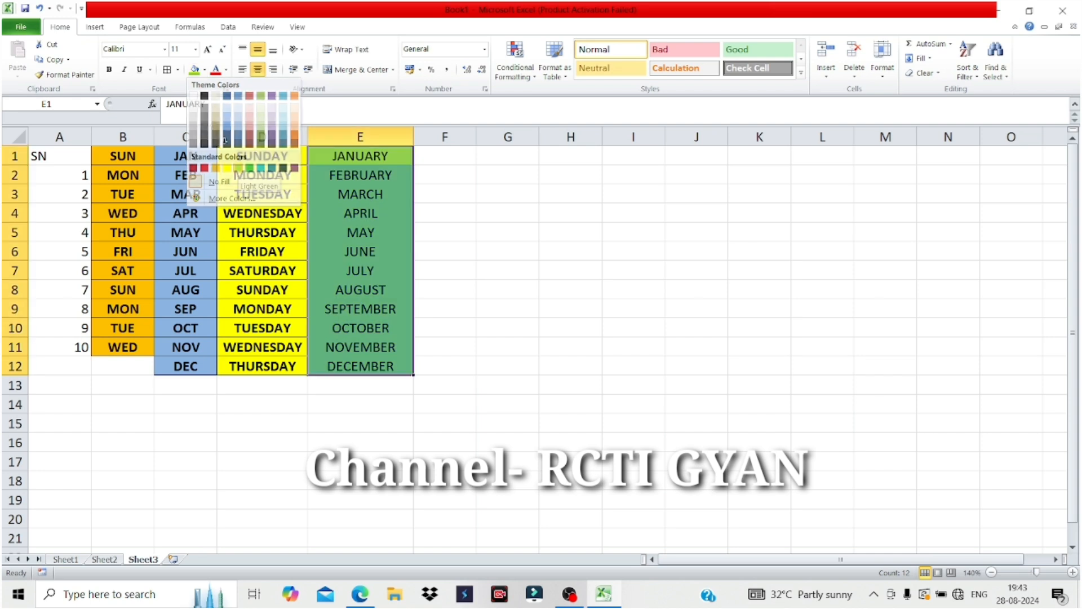
{"action": "left_click", "coordinate": [238, 168]}
{"action": "left_click", "coordinate": [110, 70]}
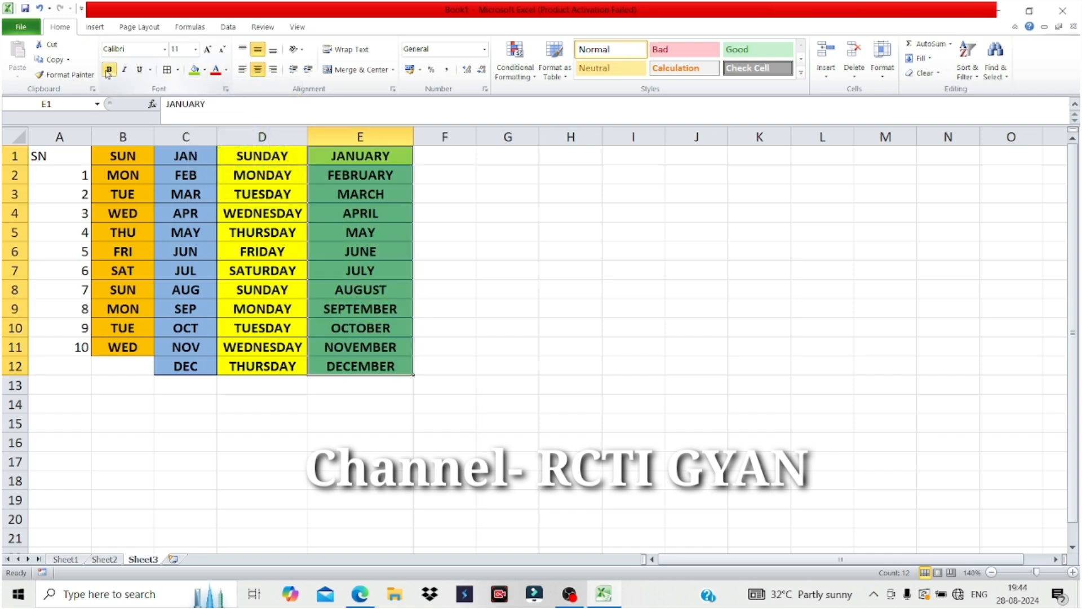
{"action": "left_click", "coordinate": [451, 245]}
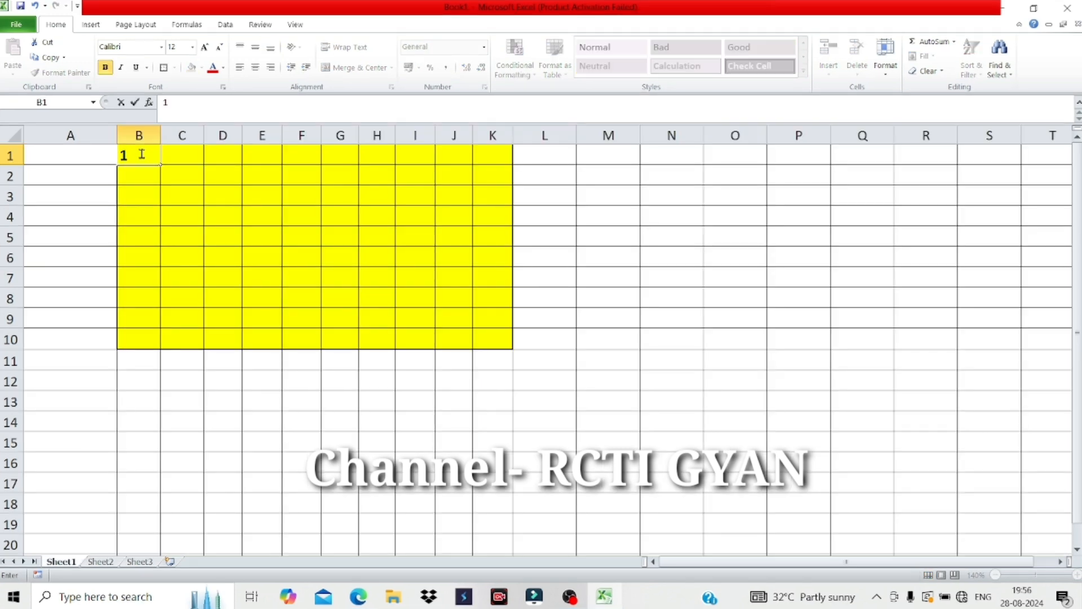
Enter 1 and 2 in B1:B2, clearing the extra values from B3:B5.
{"action": "key", "text": "Return"}
{"action": "type", "text": "2"}
{"action": "key", "text": "Return"}
{"action": "type", "text": "3"}
{"action": "key", "text": "Return"}
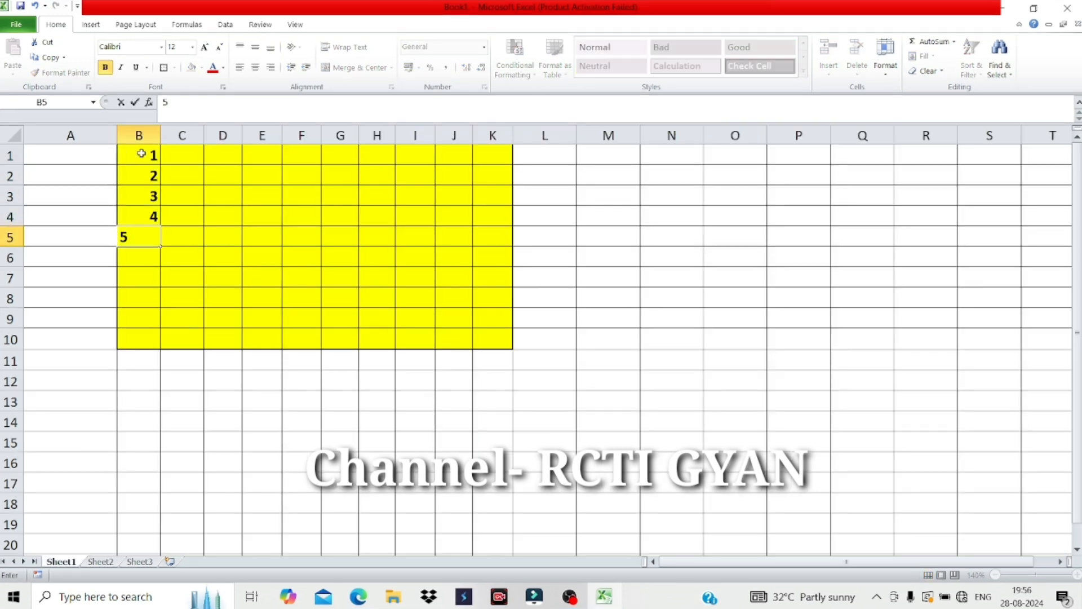
{"action": "left_click_drag", "start_coordinate": [143, 198], "coordinate": [140, 240]}
{"action": "key", "text": "Delete"}
Enter 11 and 12 in C1:C2.
{"action": "left_click", "coordinate": [177, 151]}
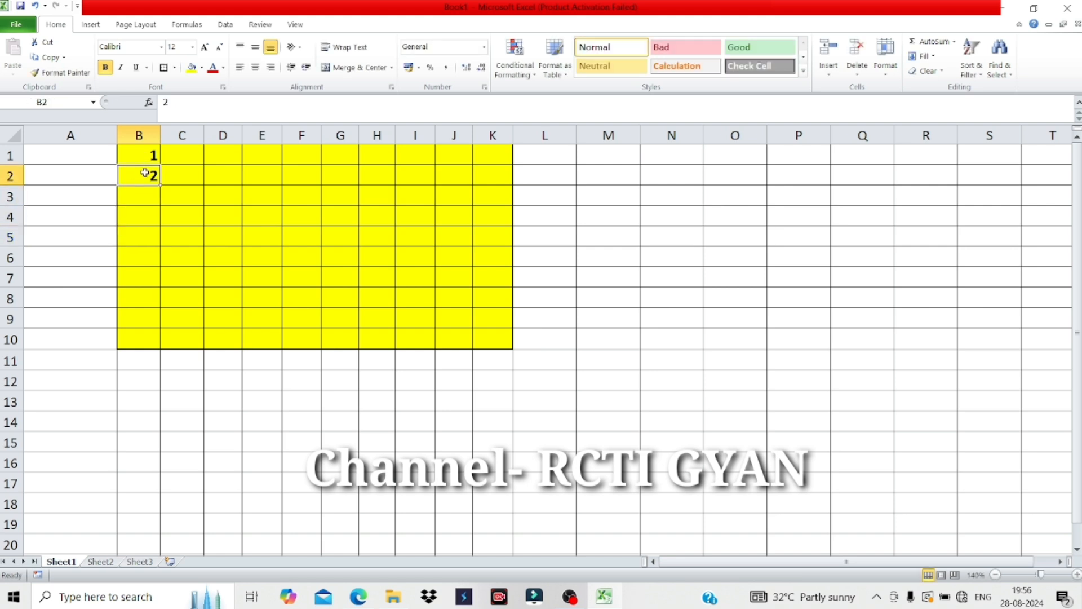
{"action": "type", "text": "11"}
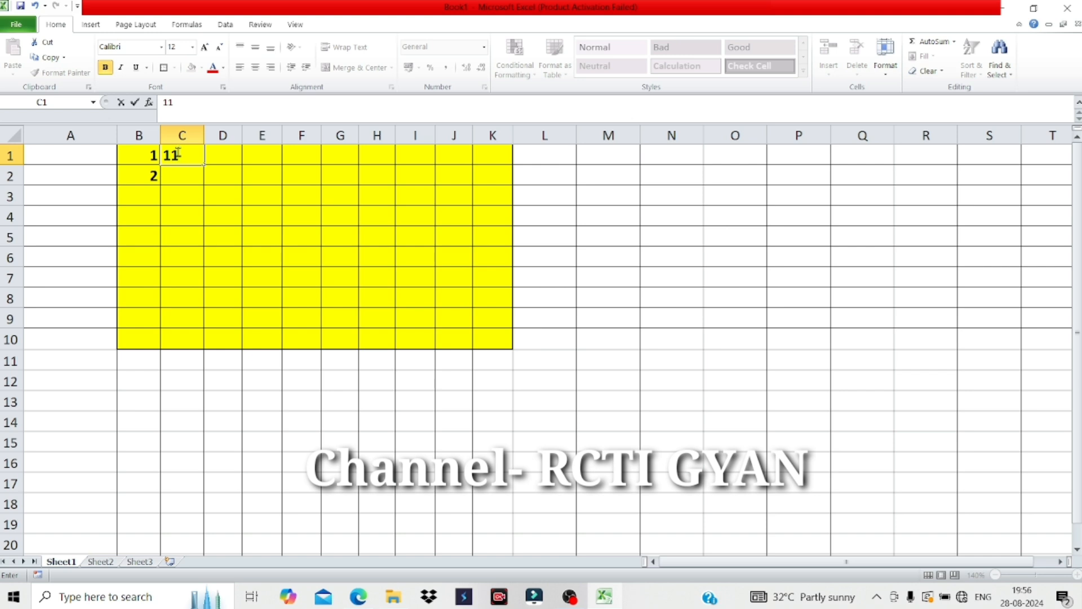
{"action": "left_click", "coordinate": [180, 168]}
{"action": "type", "text": "12"}
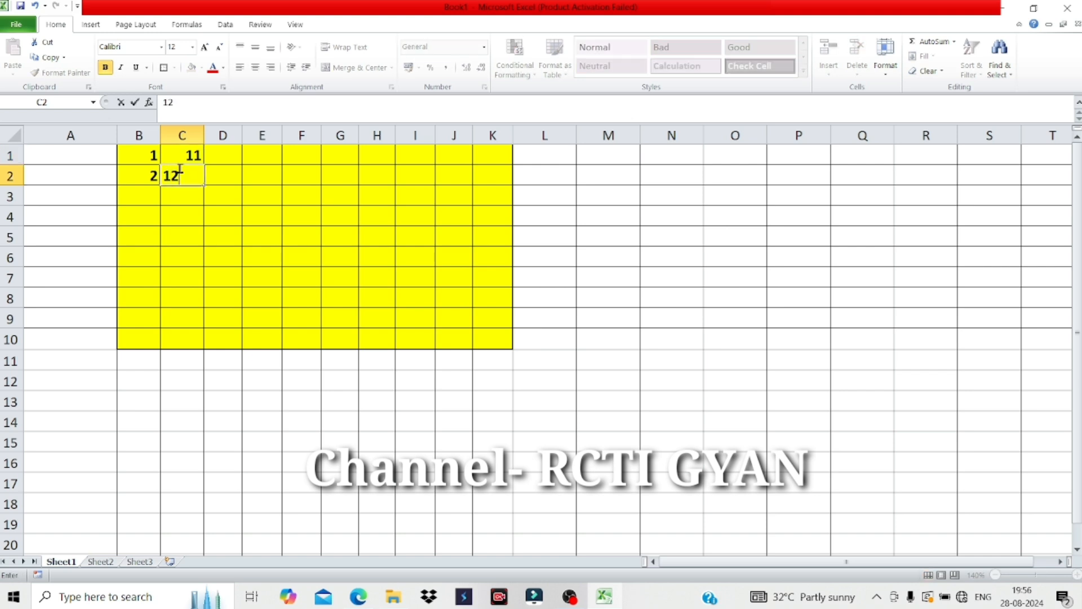
{"action": "left_click", "coordinate": [180, 192]}
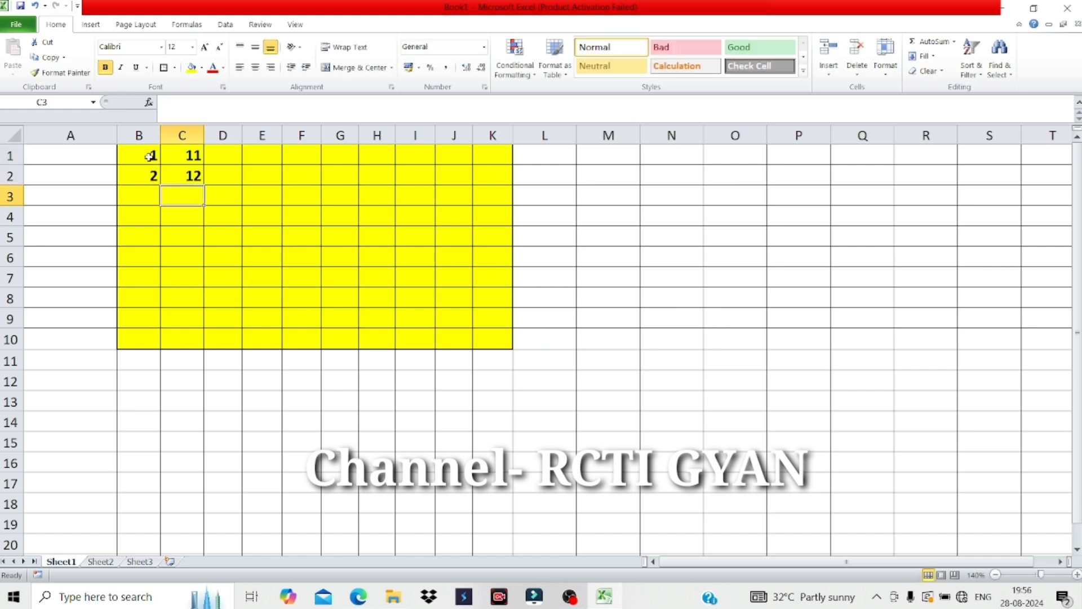
Extend the B1:C2 pattern down to row 10 and across to column K, giving 1–100.
{"action": "left_click_drag", "start_coordinate": [142, 154], "coordinate": [177, 168]}
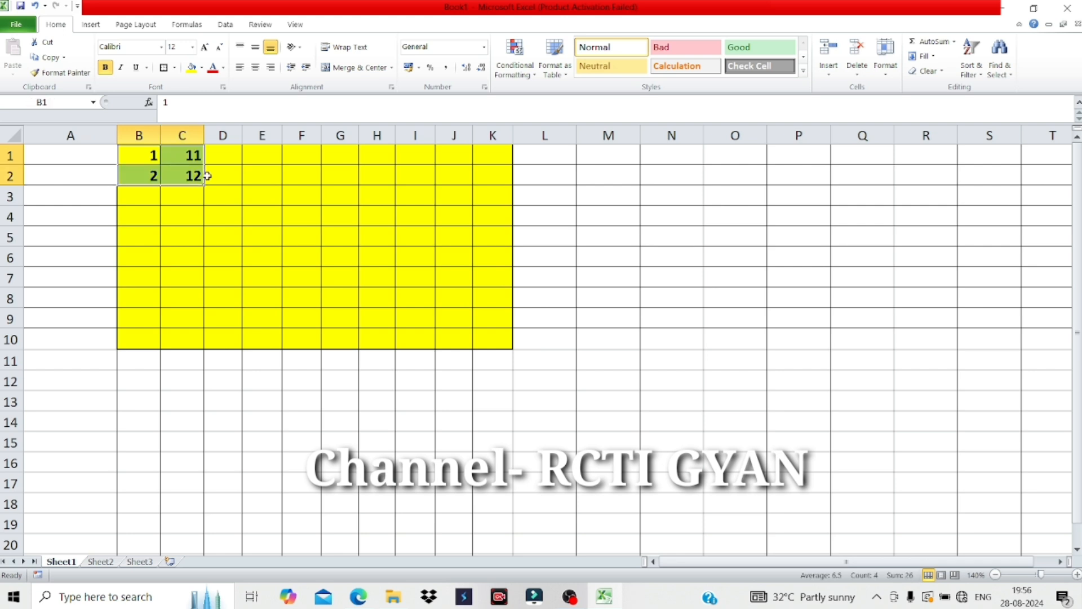
{"action": "left_click_drag", "start_coordinate": [203, 185], "coordinate": [202, 345]}
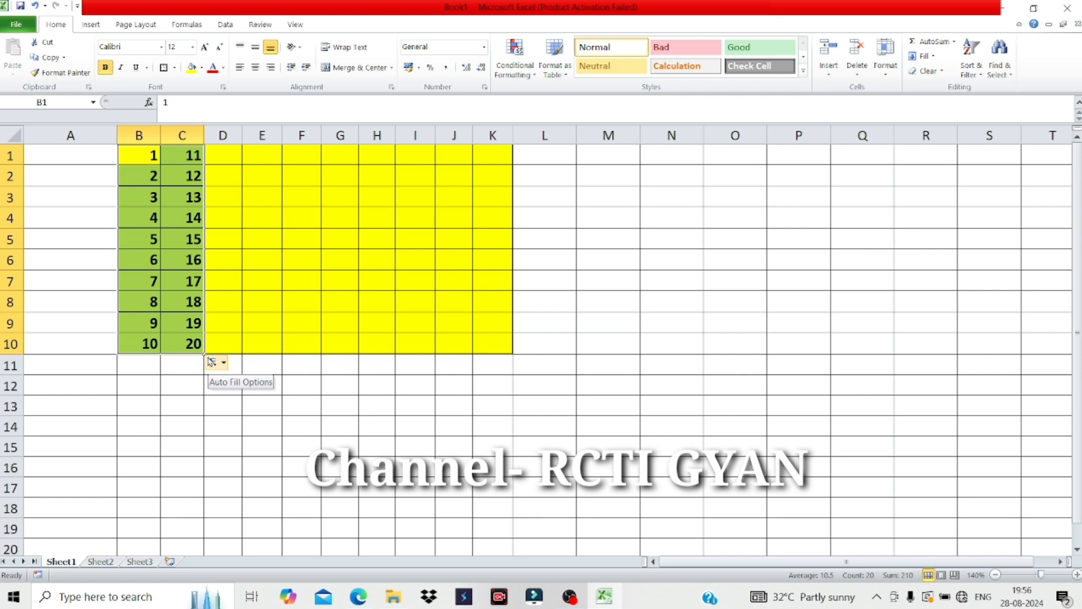
{"action": "left_click_drag", "start_coordinate": [202, 353], "coordinate": [515, 357]}
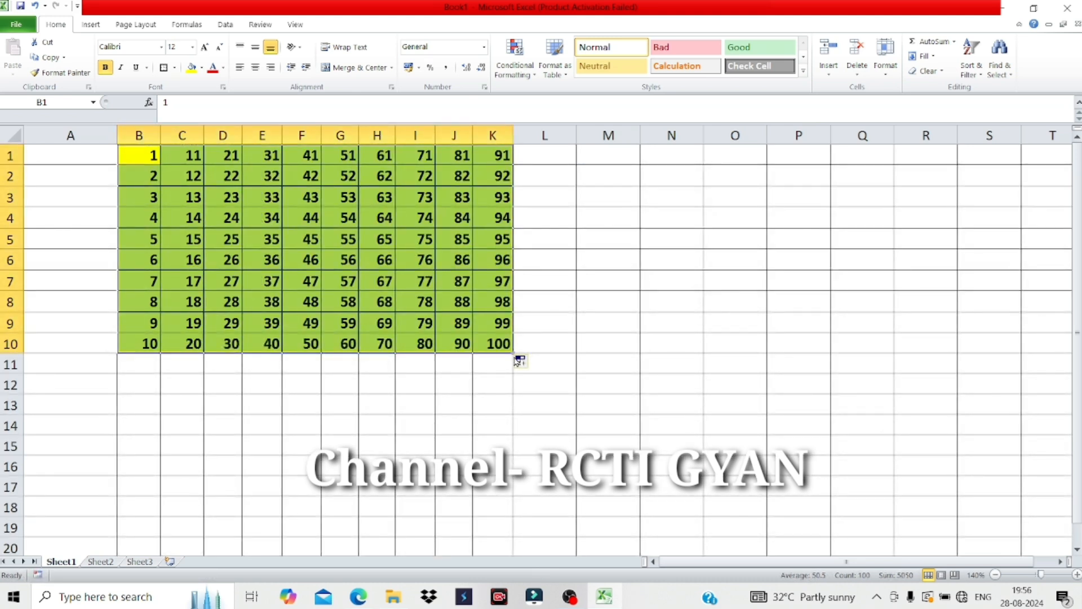
{"action": "left_click", "coordinate": [480, 326]}
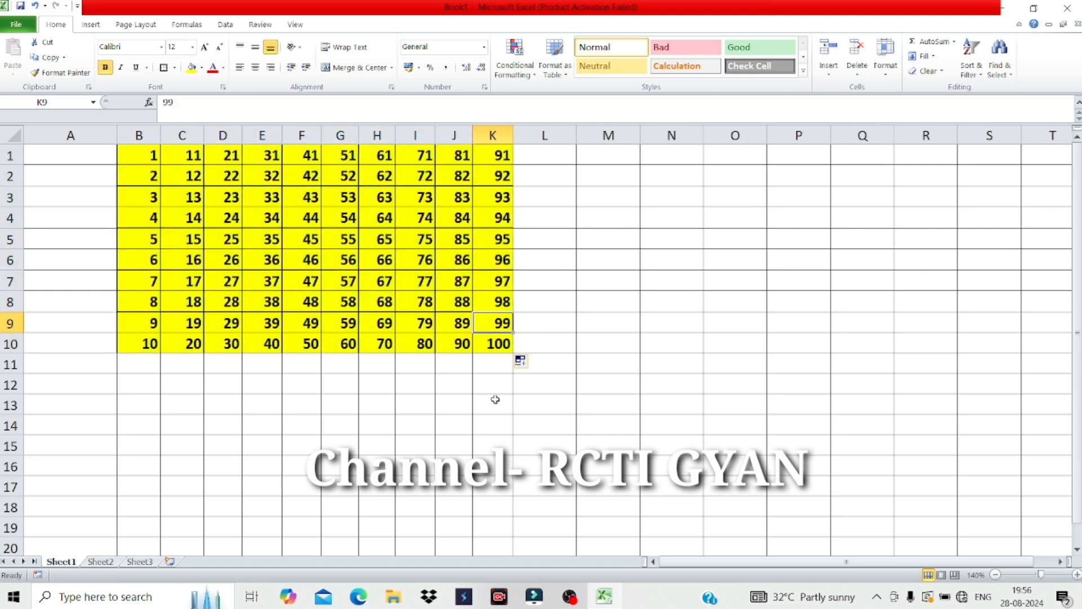